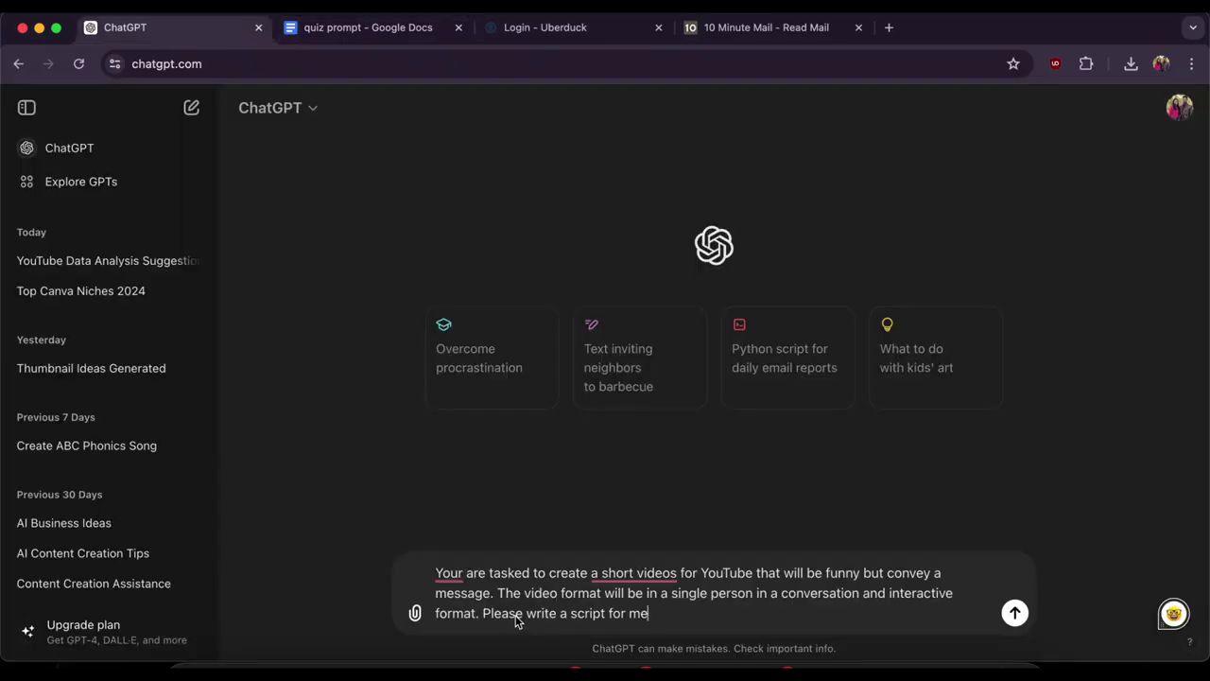
Submit the prompt asking for a funny conversational YouTube short script and look through the generated dialogue
key("Return")
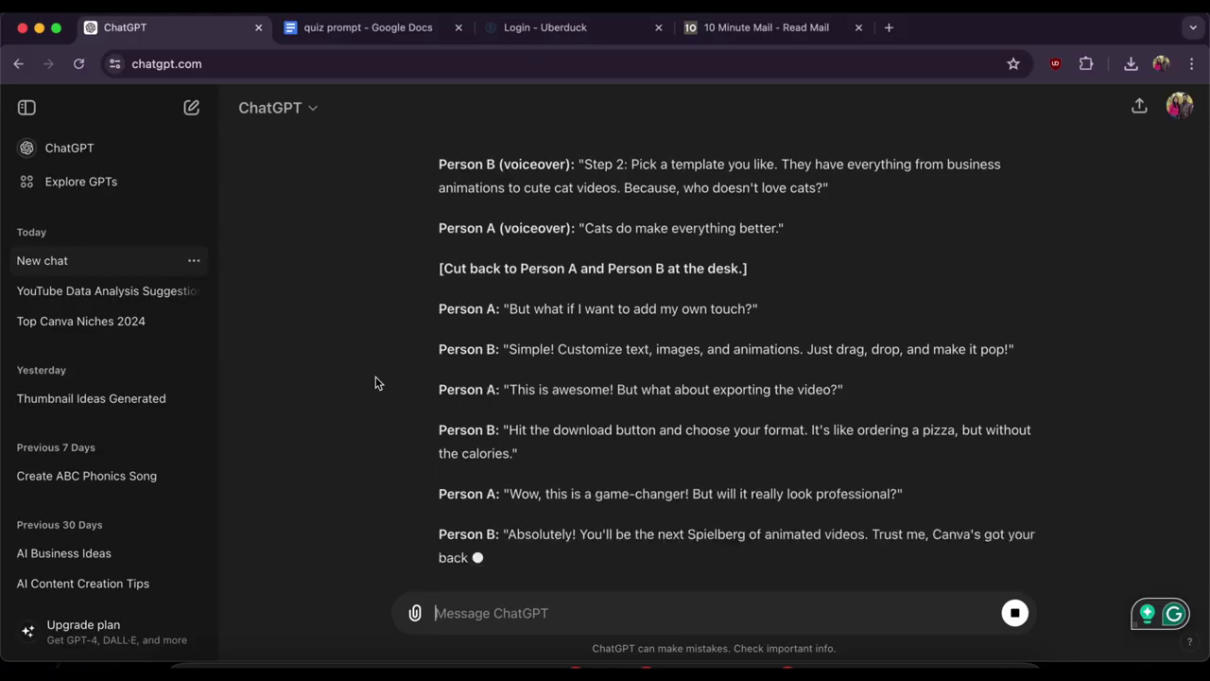
scroll(376, 383, "up", 3)
scroll(376, 381, "up", 8)
scroll(375, 381, "down", 1)
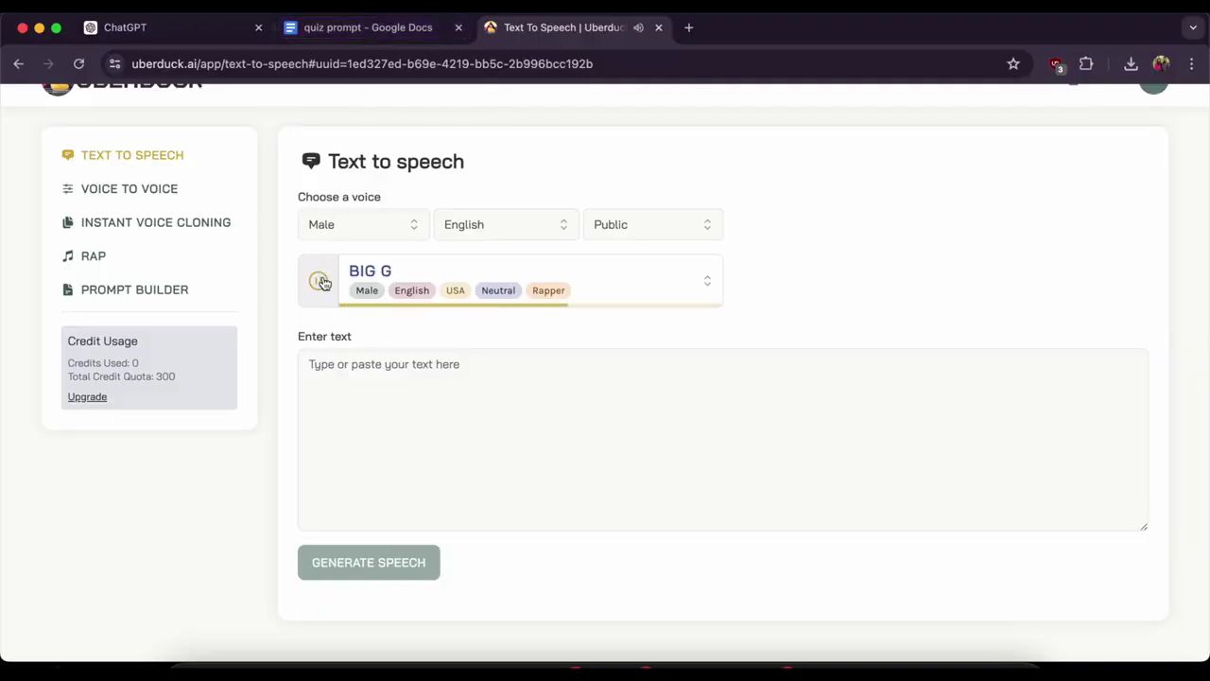
Copy Person A's opening line from the ChatGPT script into Uberduck and generate it as speech with the BIG G voice
left_click(367, 27)
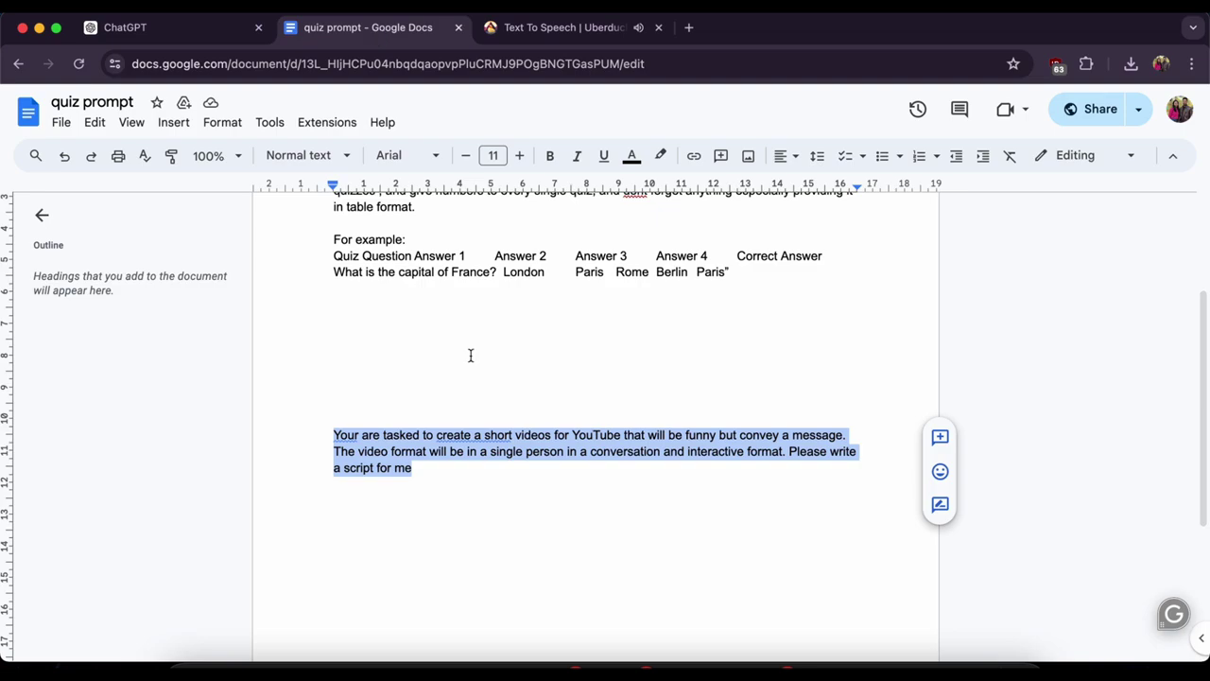
left_click(151, 27)
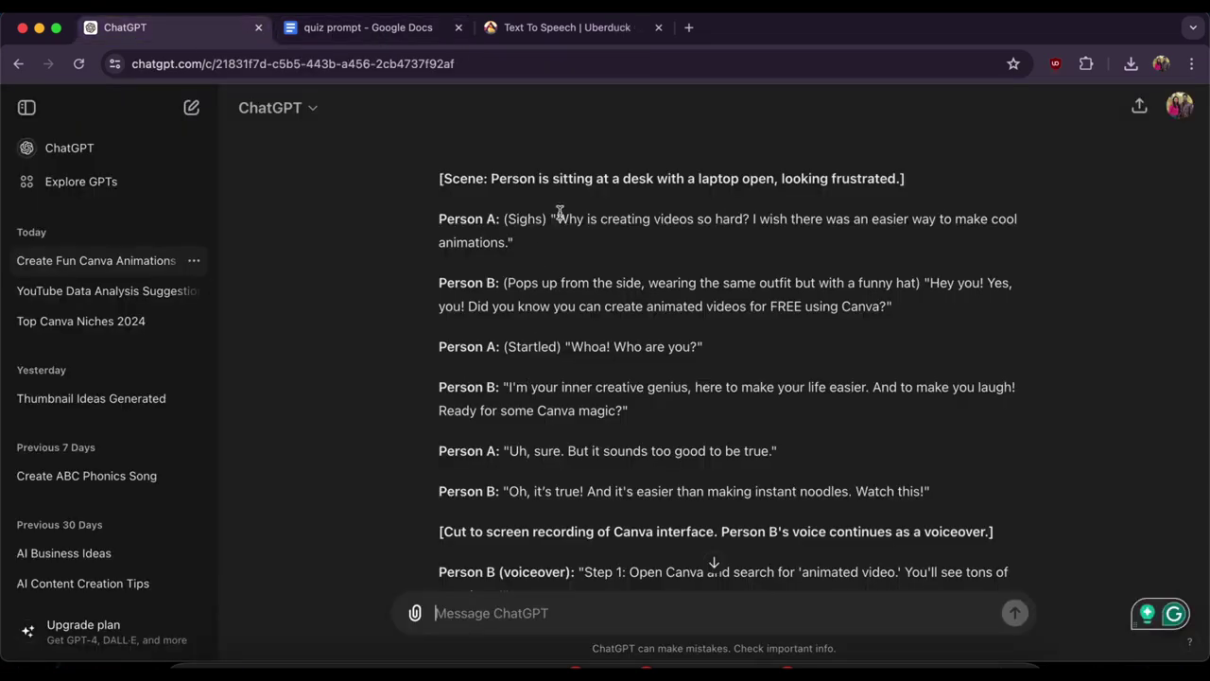
left_click_drag(558, 214, 606, 245)
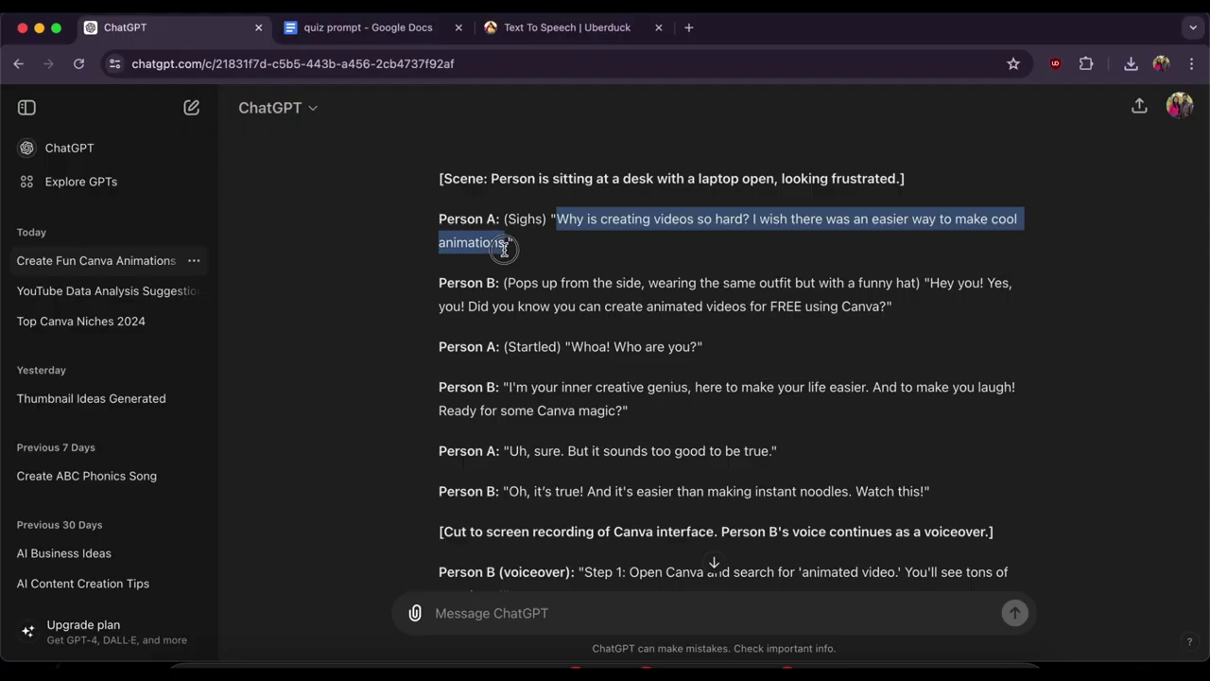
left_click(386, 28)
left_click(514, 28)
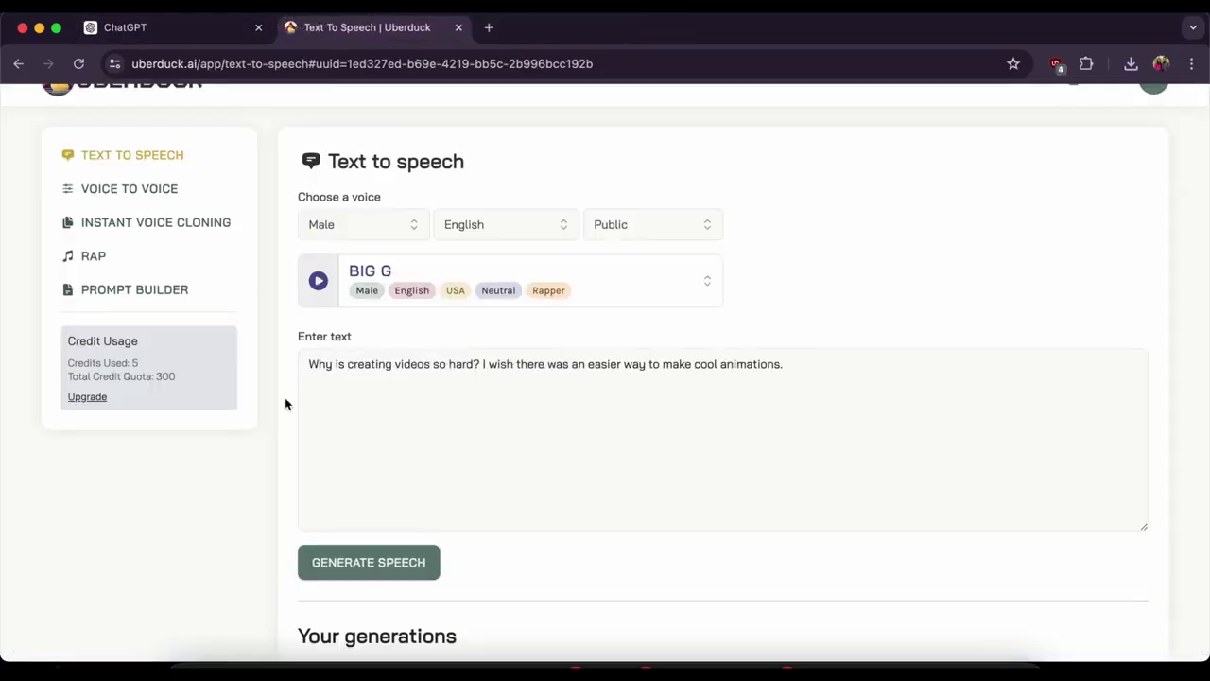
Copy Person B's "Hey you! Yes, you!" line from the ChatGPT script and generate it as speech in Uberduck with the B LA B voice
key("super+1")
left_click_drag(931, 283, 888, 306)
key("super+c")
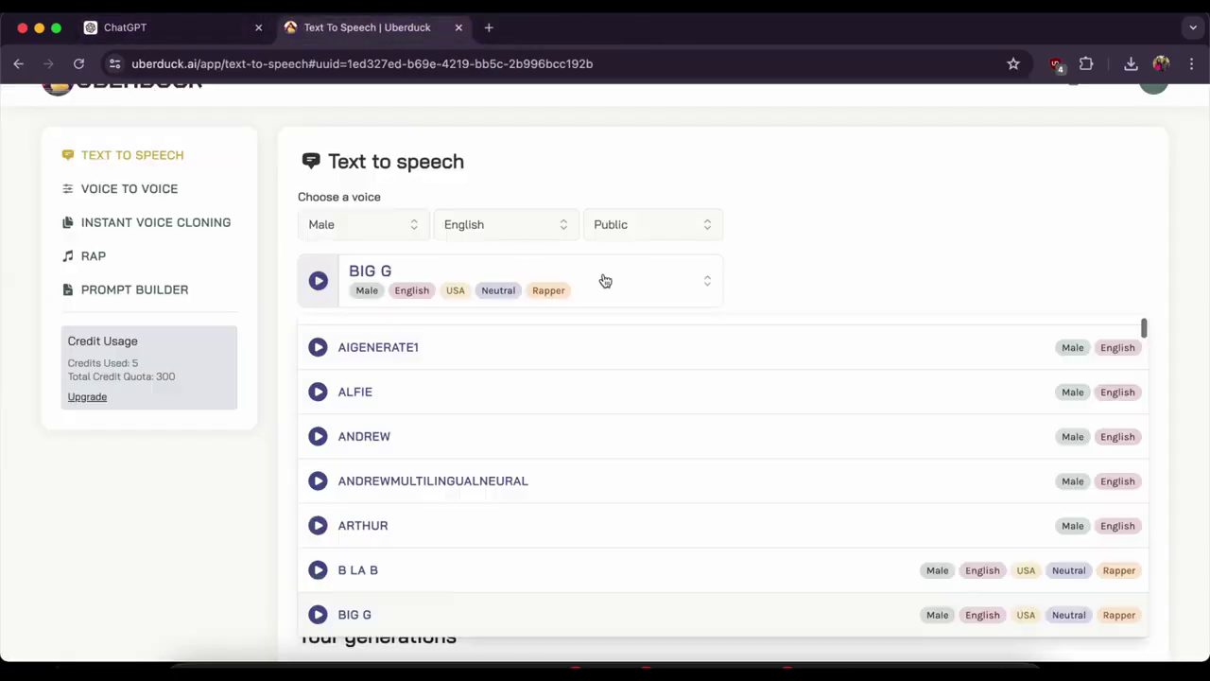
scroll(600, 278, "down", 2)
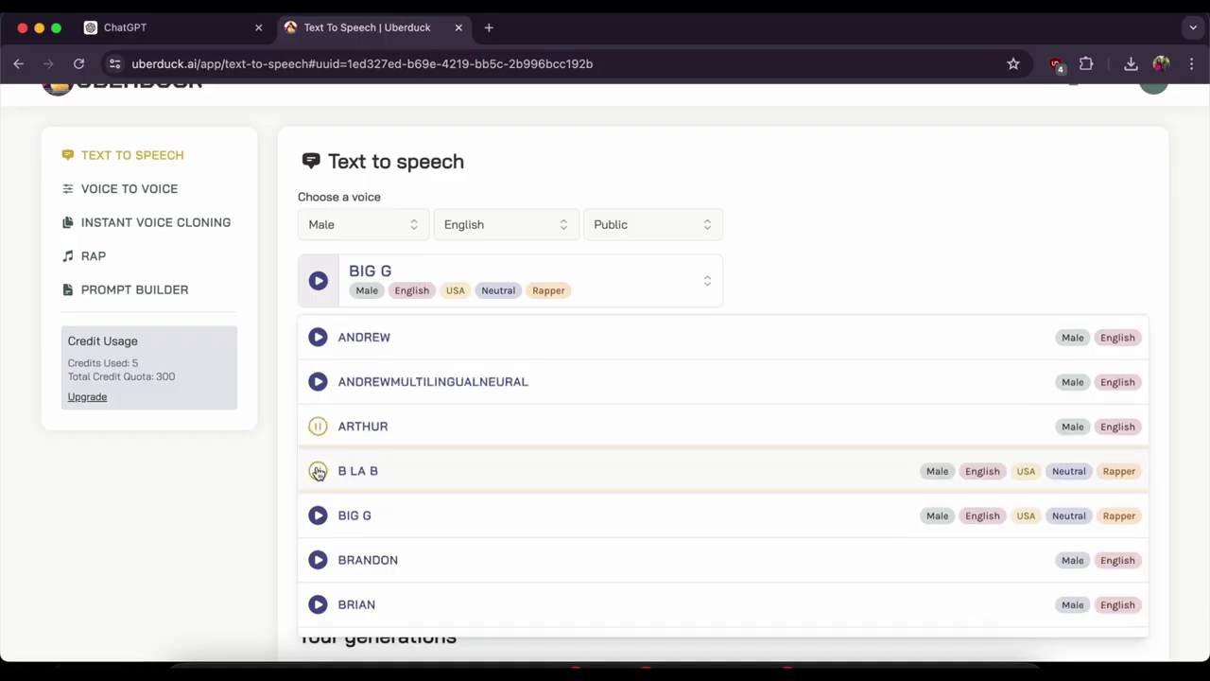
left_click(319, 470)
left_click(781, 305)
key("super+a")
key("super+v")
left_click(369, 484)
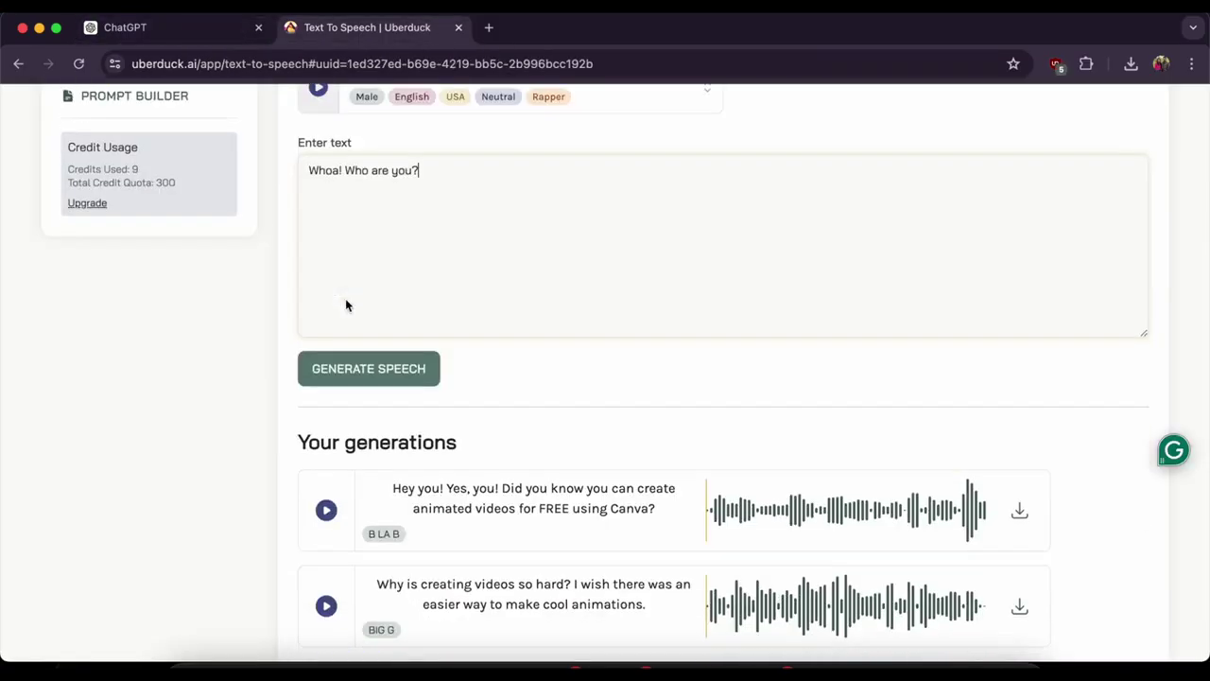
Generate BIG G speech for "Whoa! Who are you?" and select Person B's "inner creative genius" line in the script
left_click(369, 368)
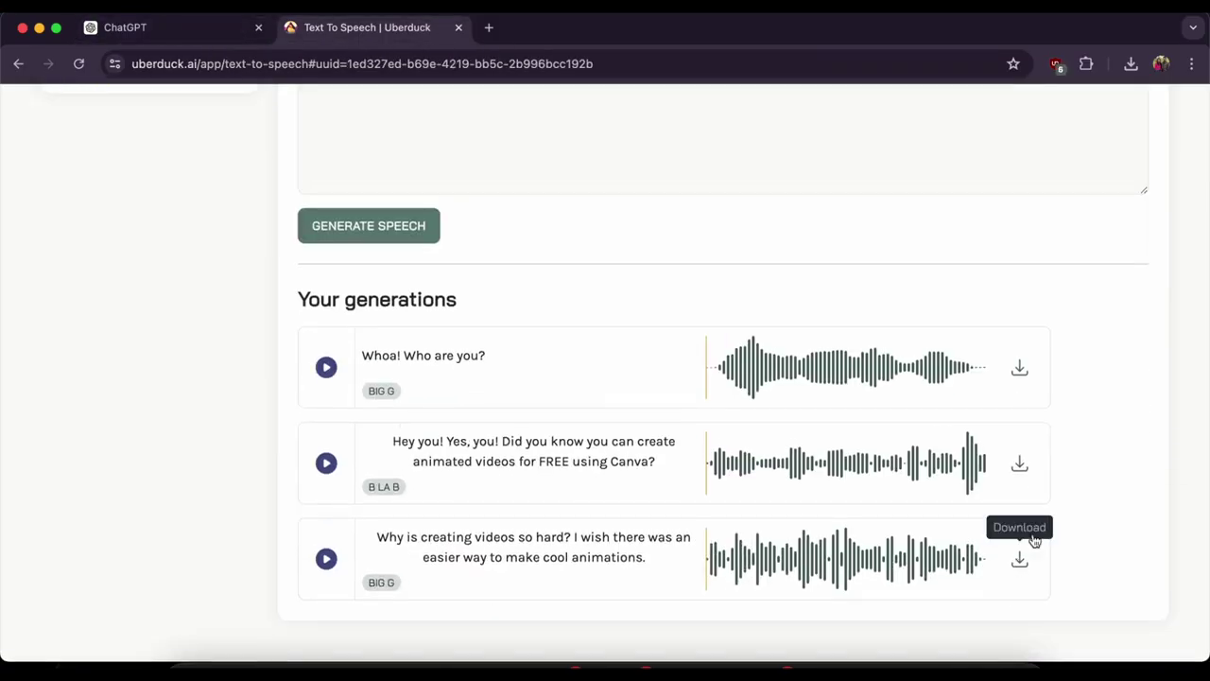
left_click_drag(509, 387, 624, 423)
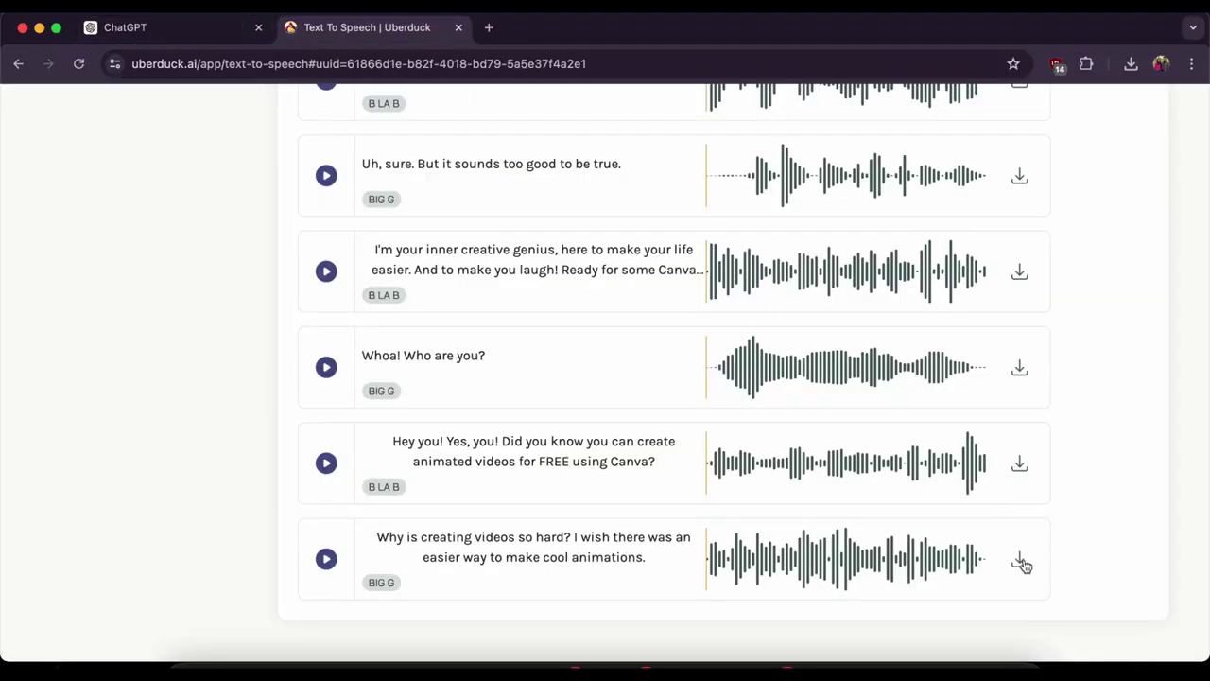
Download the generated BIG G and B LA B speech clips one by one, starting from the oldest
left_click(1020, 559)
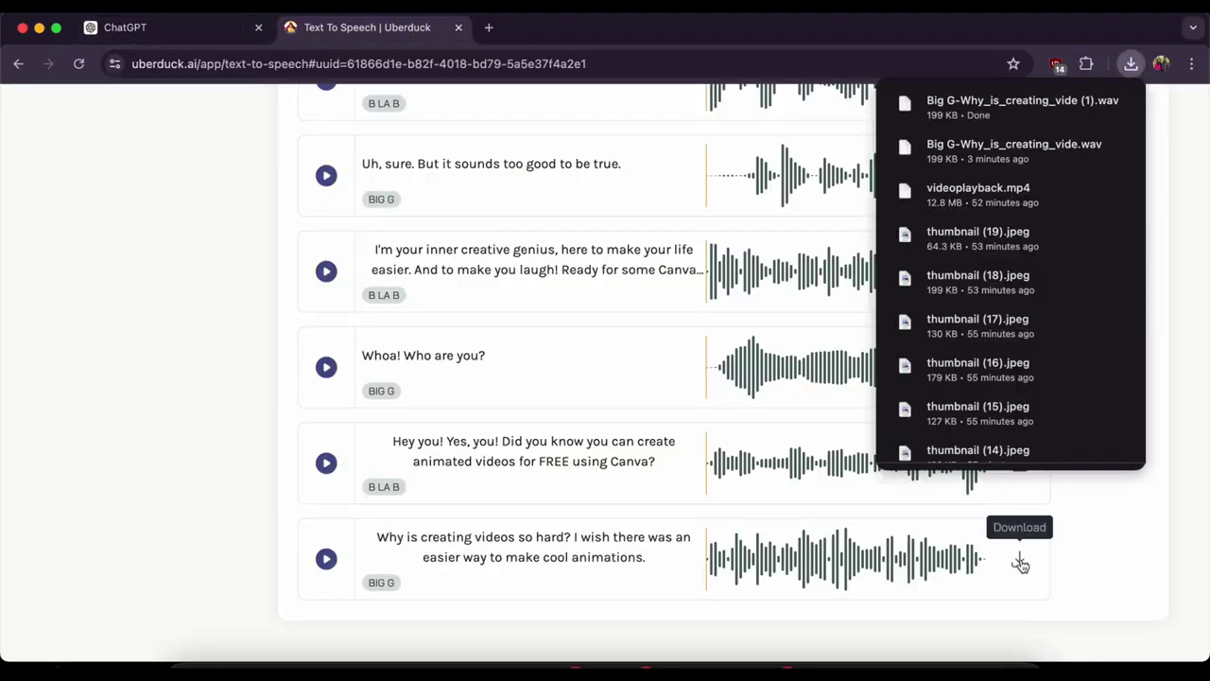
scroll(1051, 416, "up", 5)
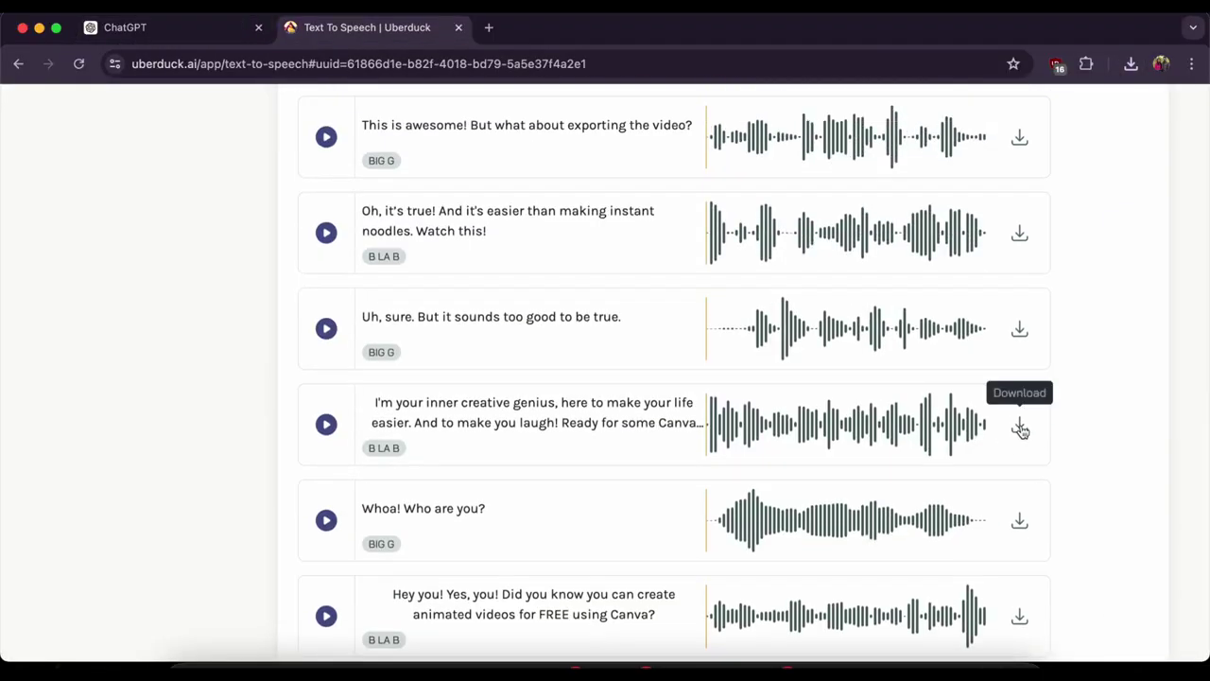
left_click(1016, 367)
scroll(1028, 351, "up", 1)
left_click(1021, 333)
scroll(1116, 432, "up", 1)
scroll(1055, 367, "up", 1)
left_click(1019, 356)
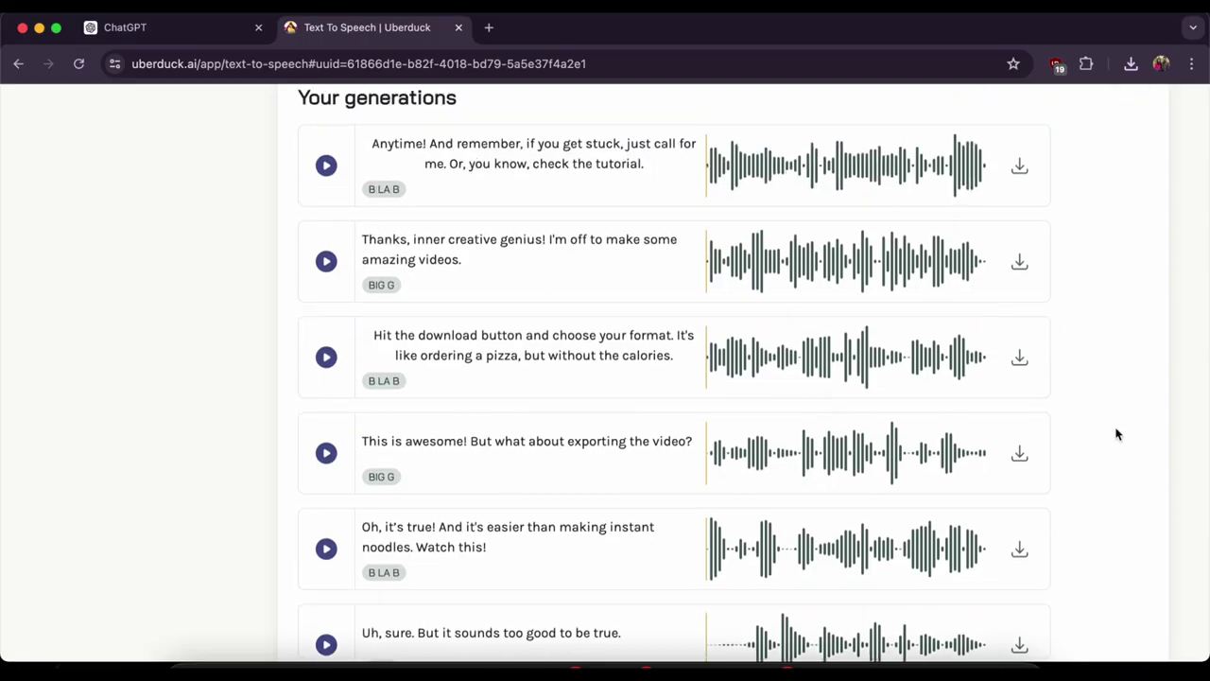
scroll(1056, 367, "up", 1)
left_click(1019, 329)
left_click(1152, 333)
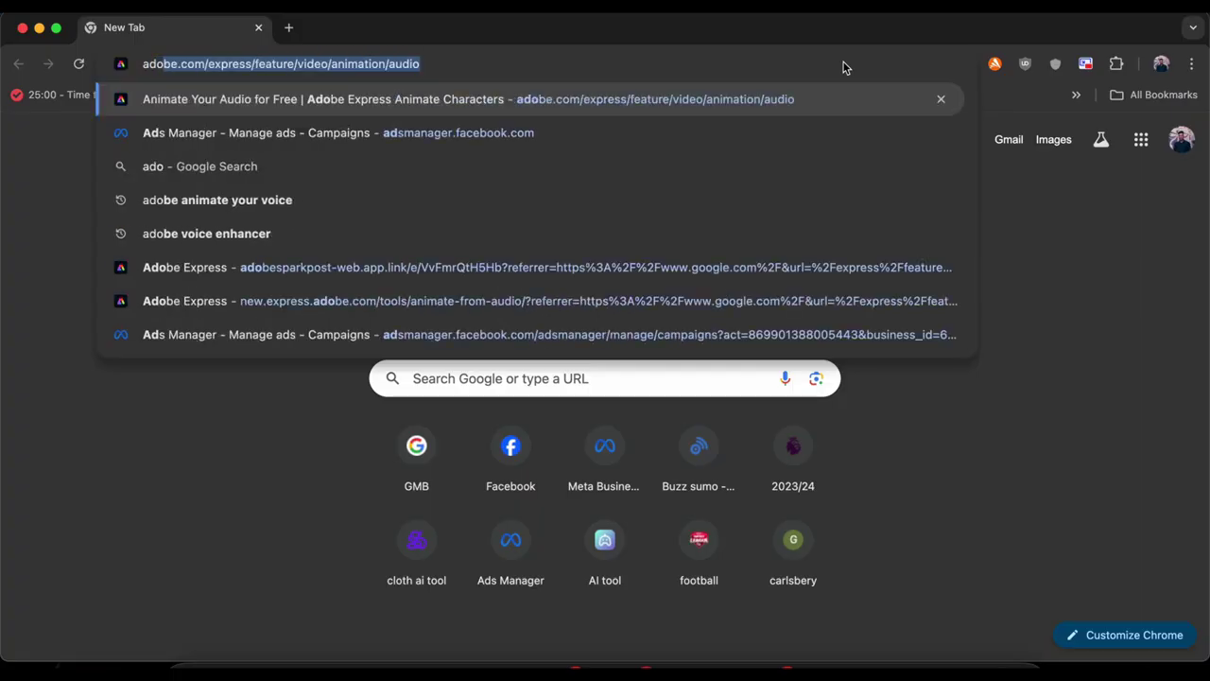
Search Google for "adobe animate your voice" and start the Animate from audio tool from Adobe's result page
type("adobe ani")
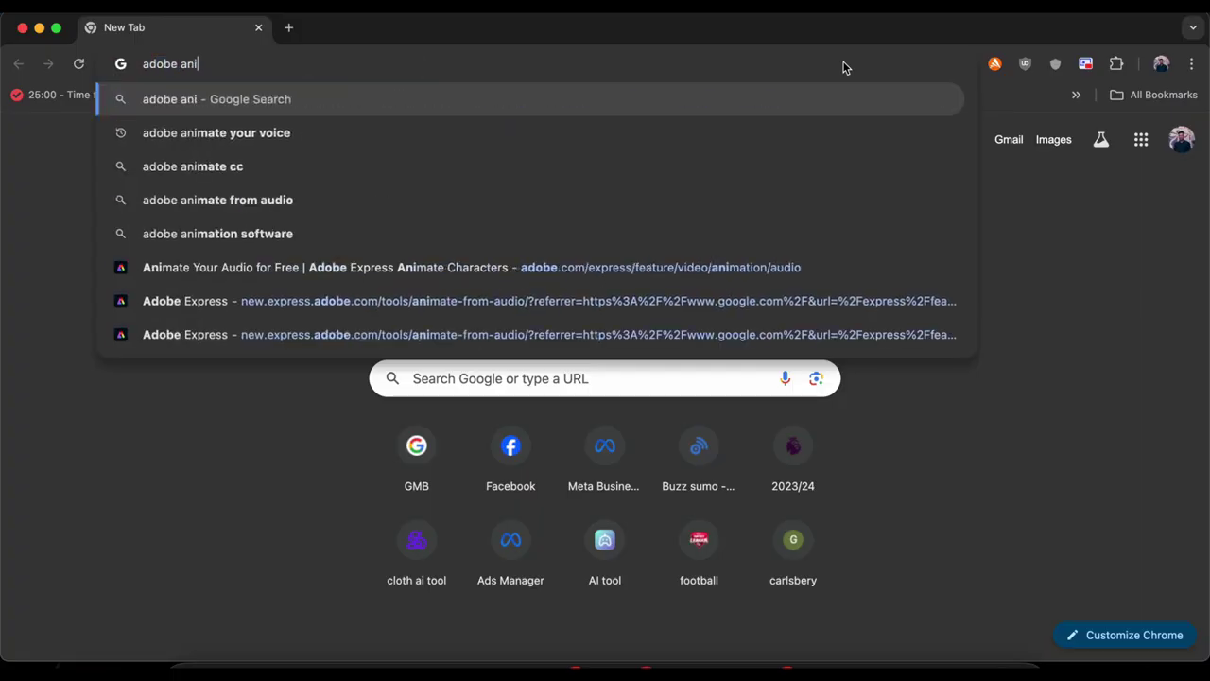
type("mate")
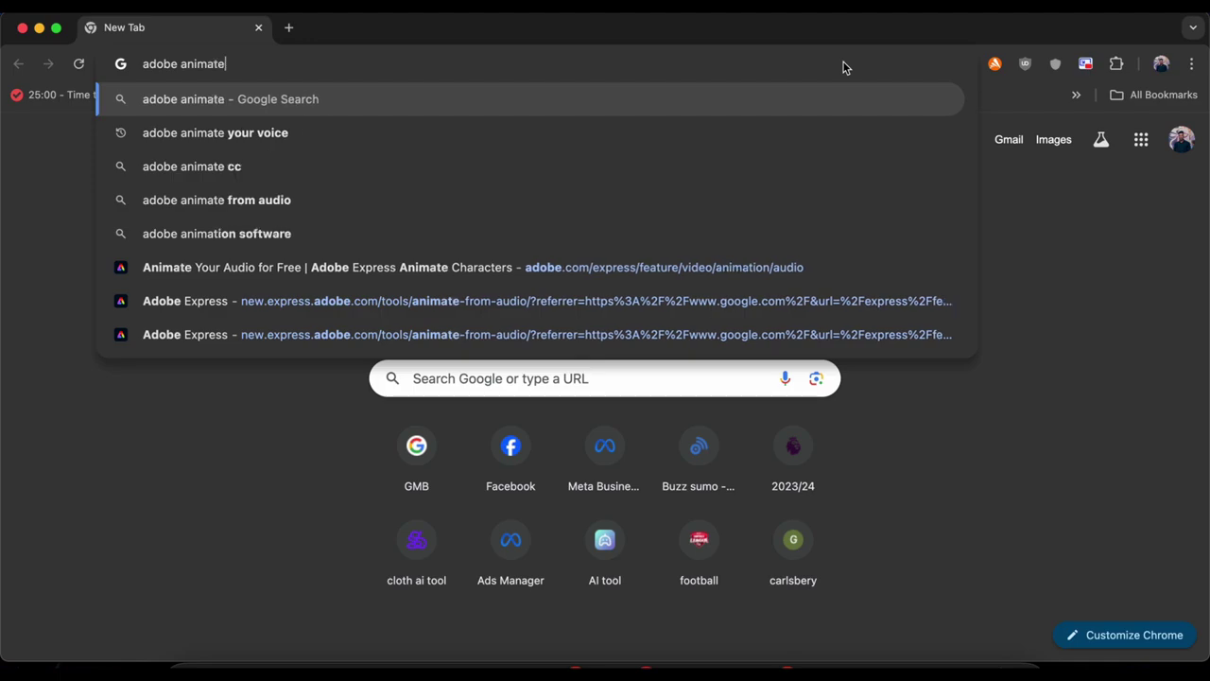
type(" your voic")
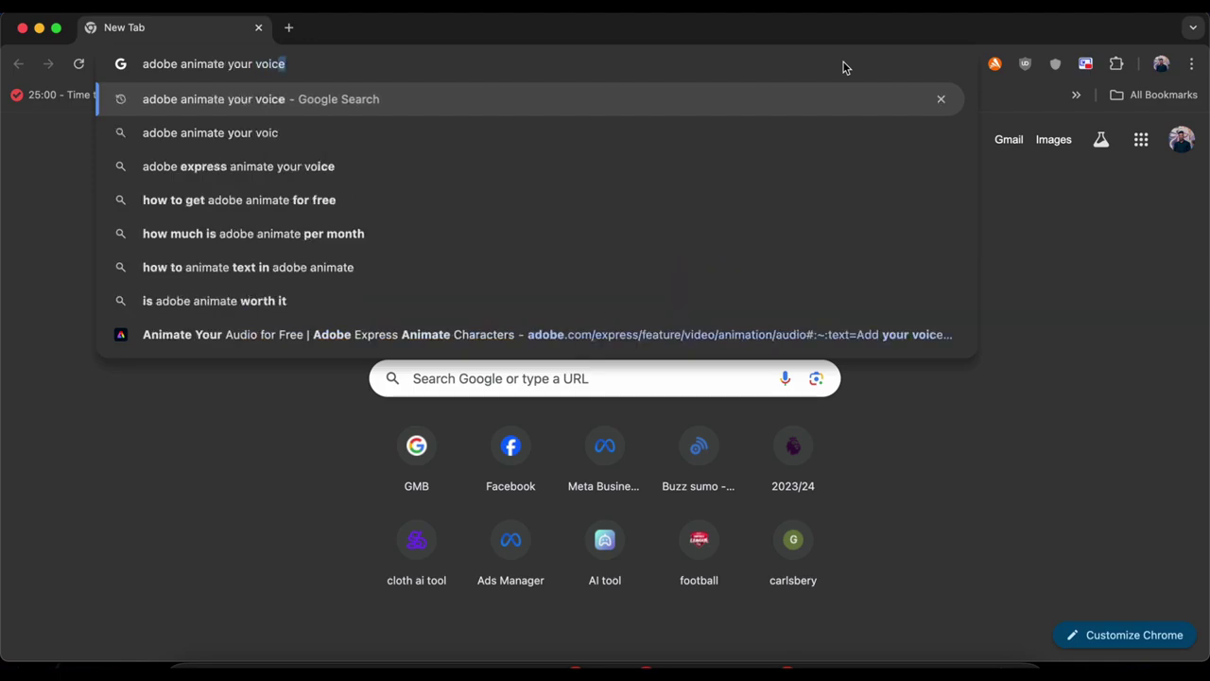
key("Return")
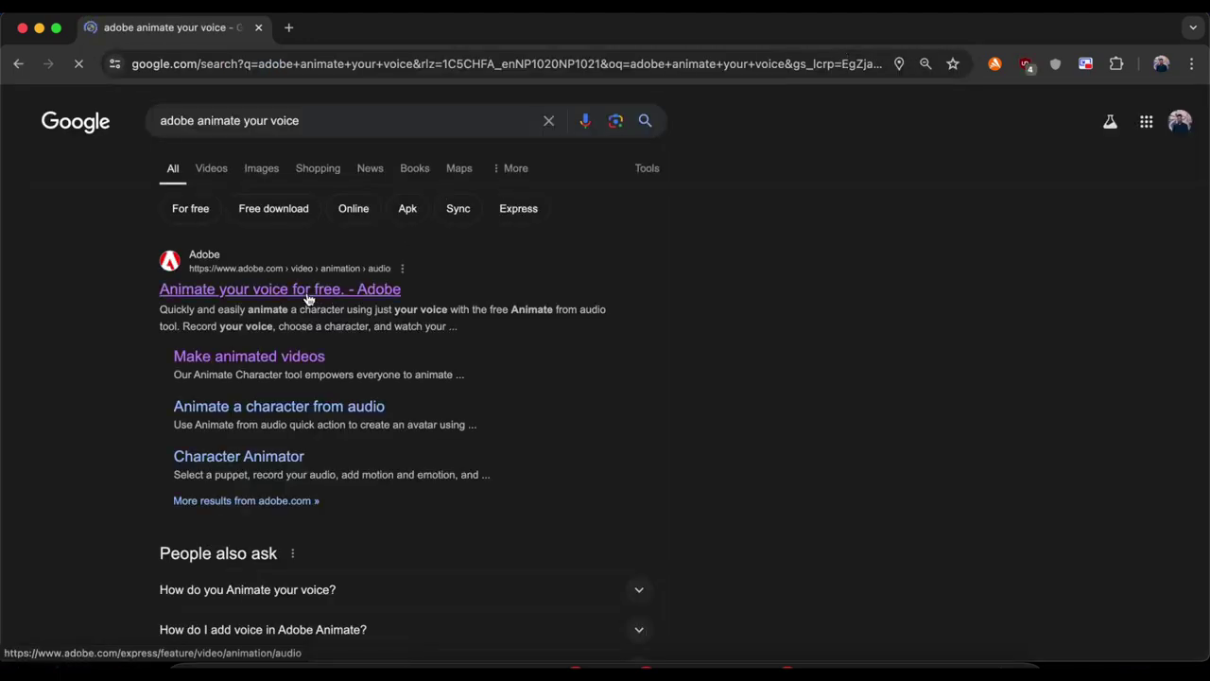
left_click(331, 297)
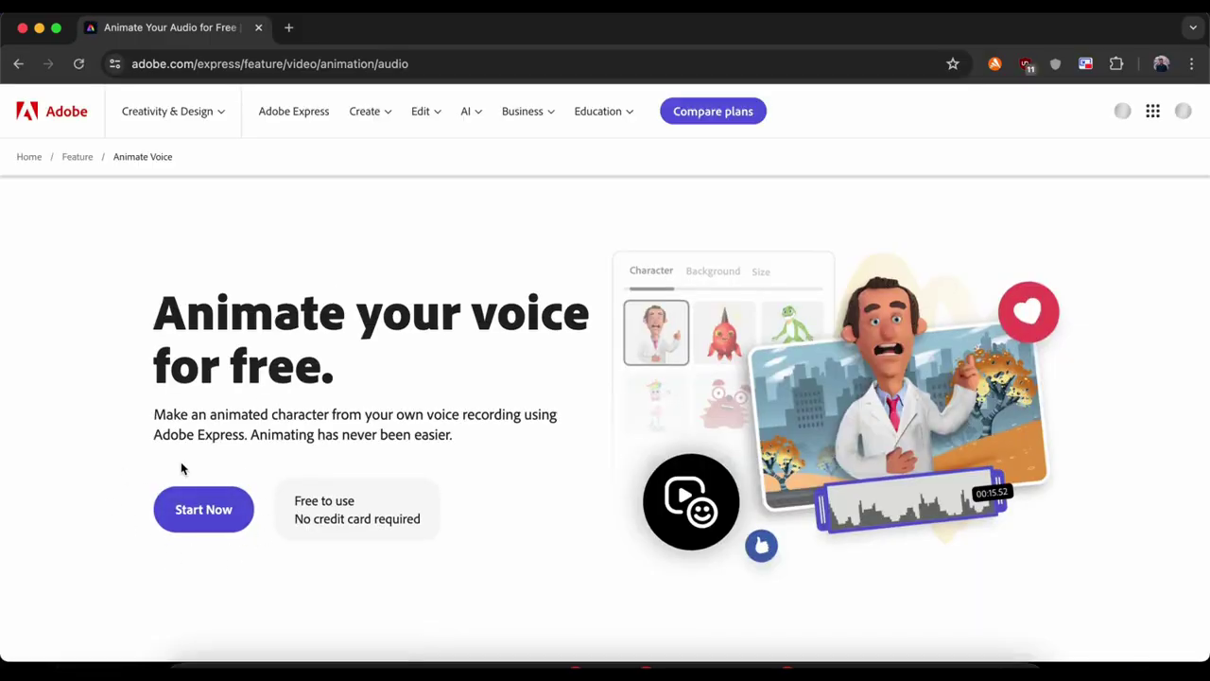
left_click(178, 528)
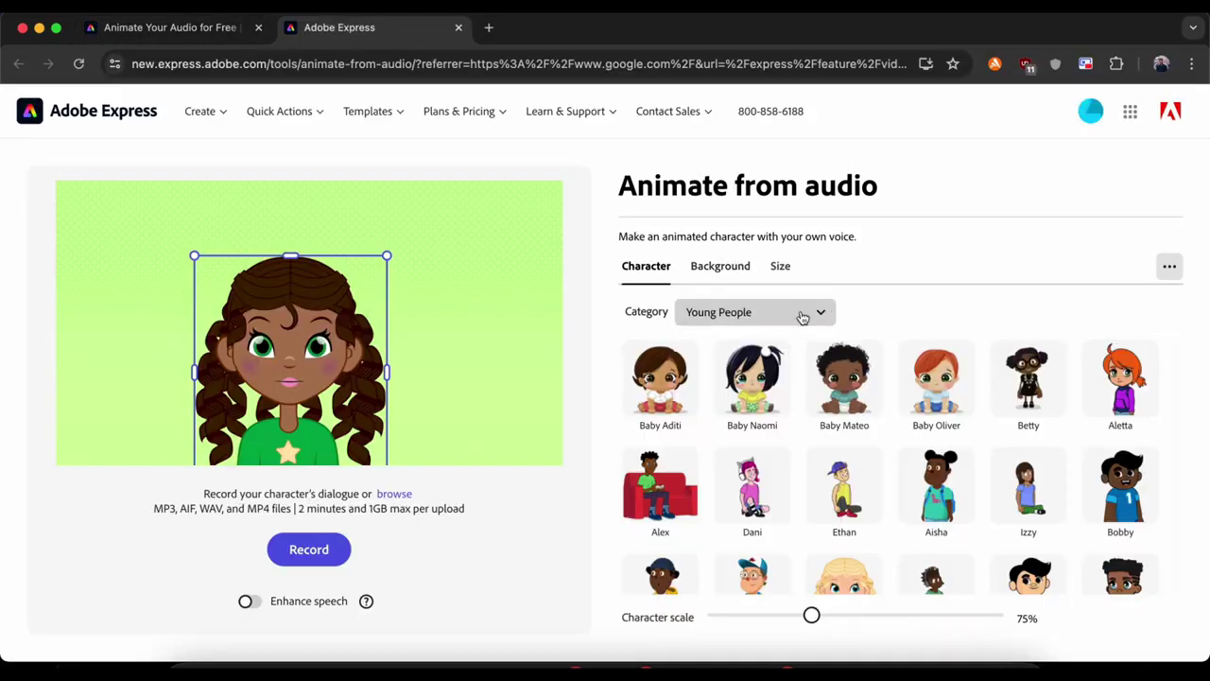
Show characters from all categories and choose the Sticky character
left_click(802, 315)
left_click(731, 346)
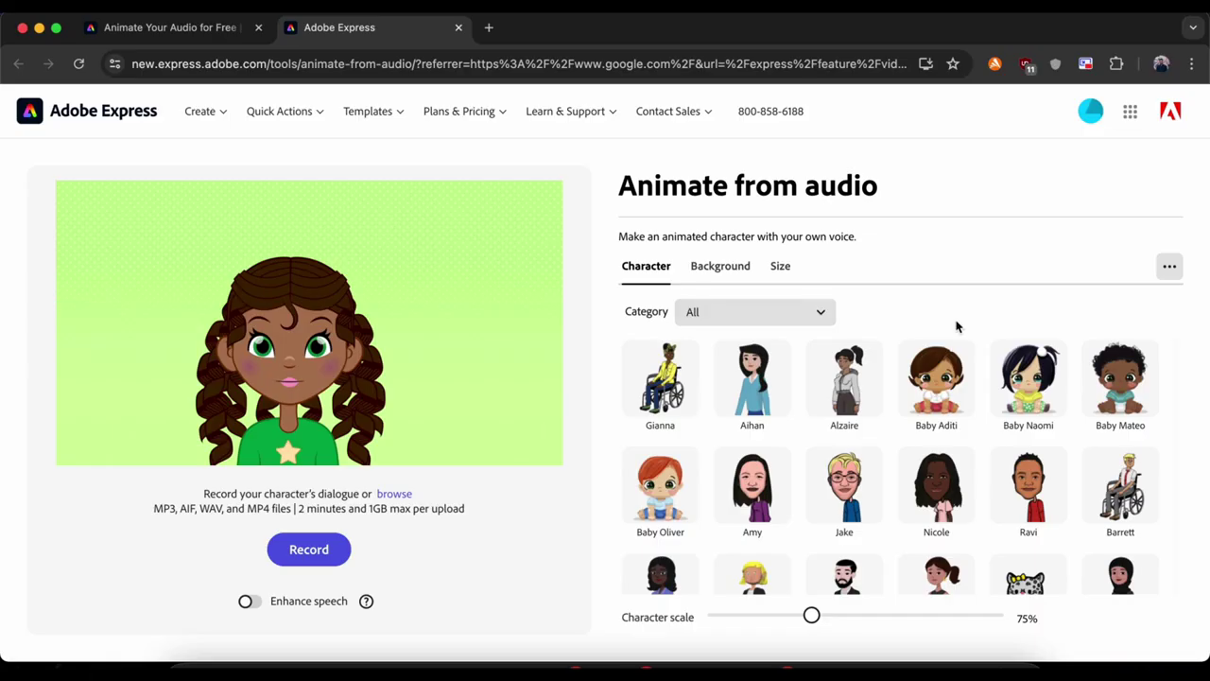
scroll(956, 465, "down", 10)
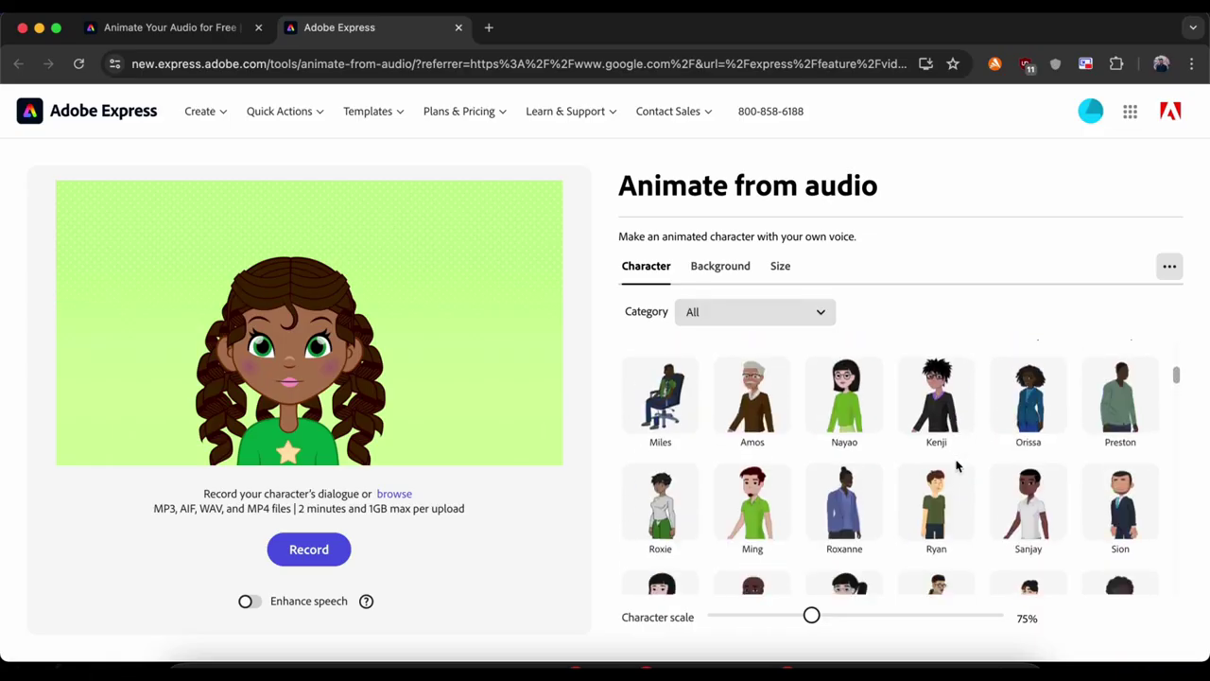
scroll(957, 465, "down", 10)
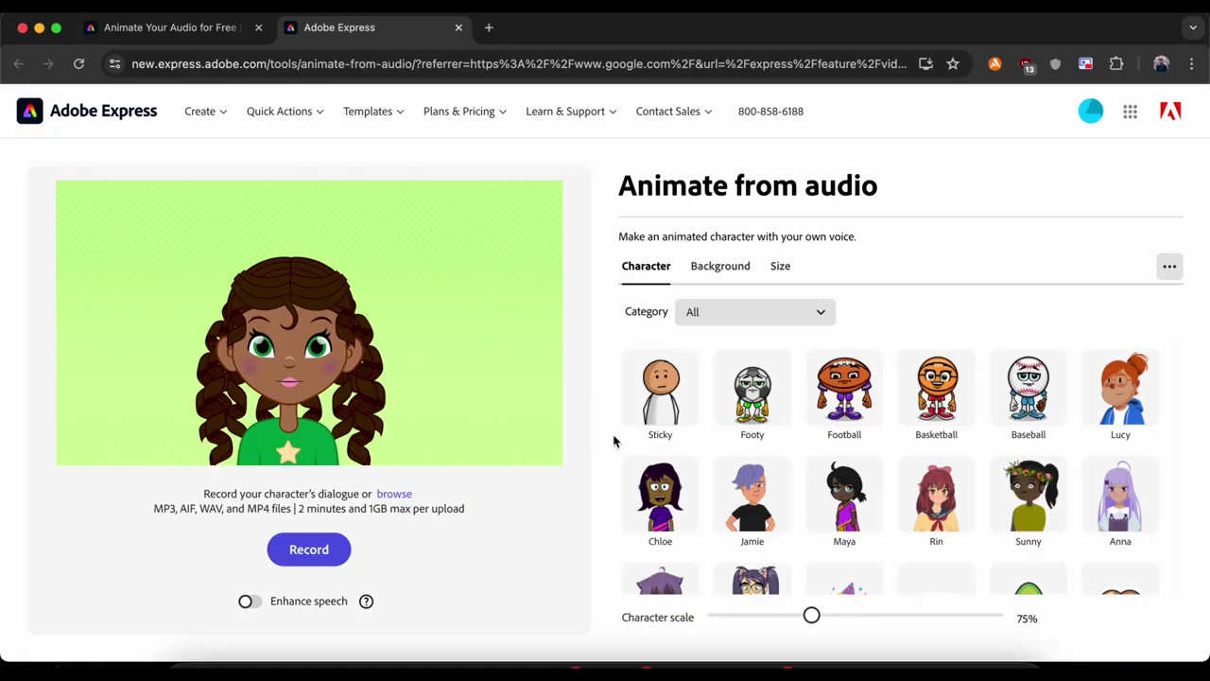
left_click(652, 424)
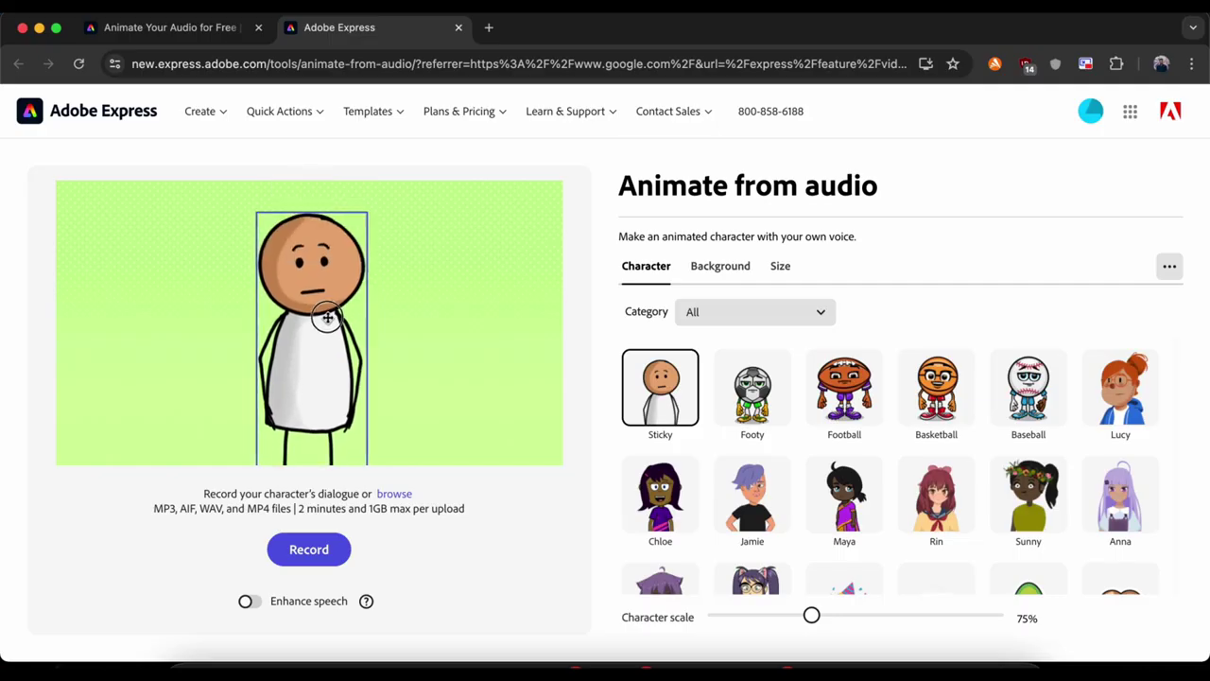
Try the Winter Arctic Hut background and set the scene's background to Citypark
left_click(720, 268)
scroll(845, 472, "down", 5)
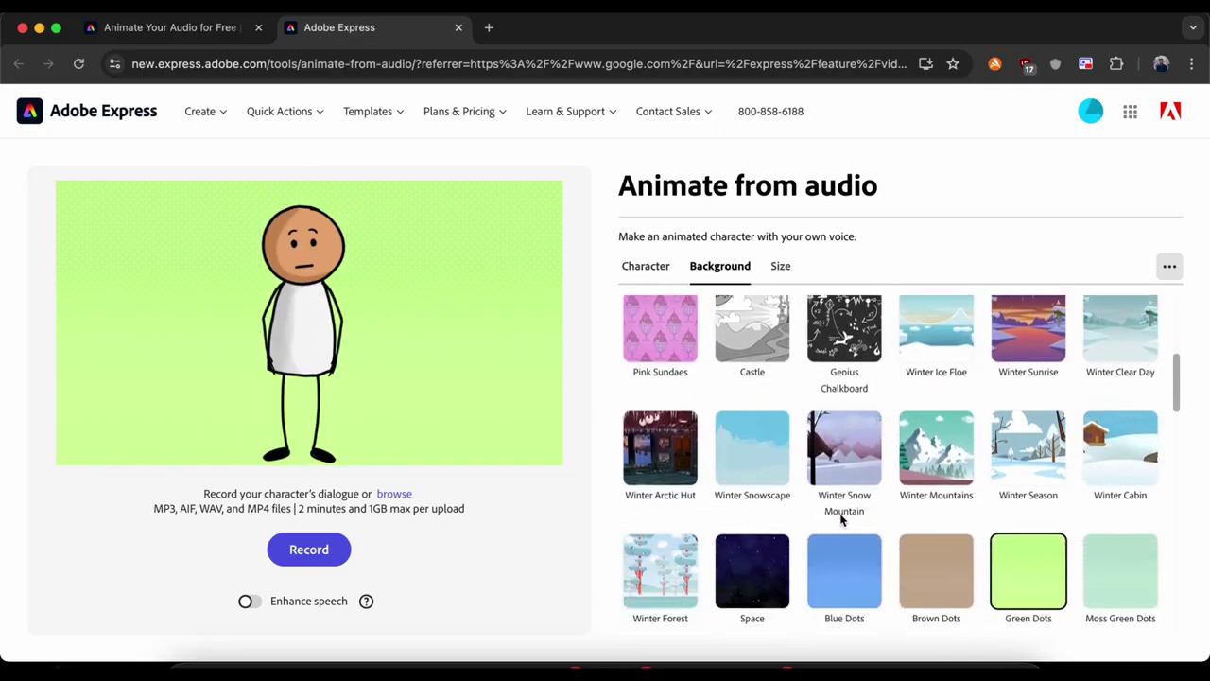
left_click(691, 447)
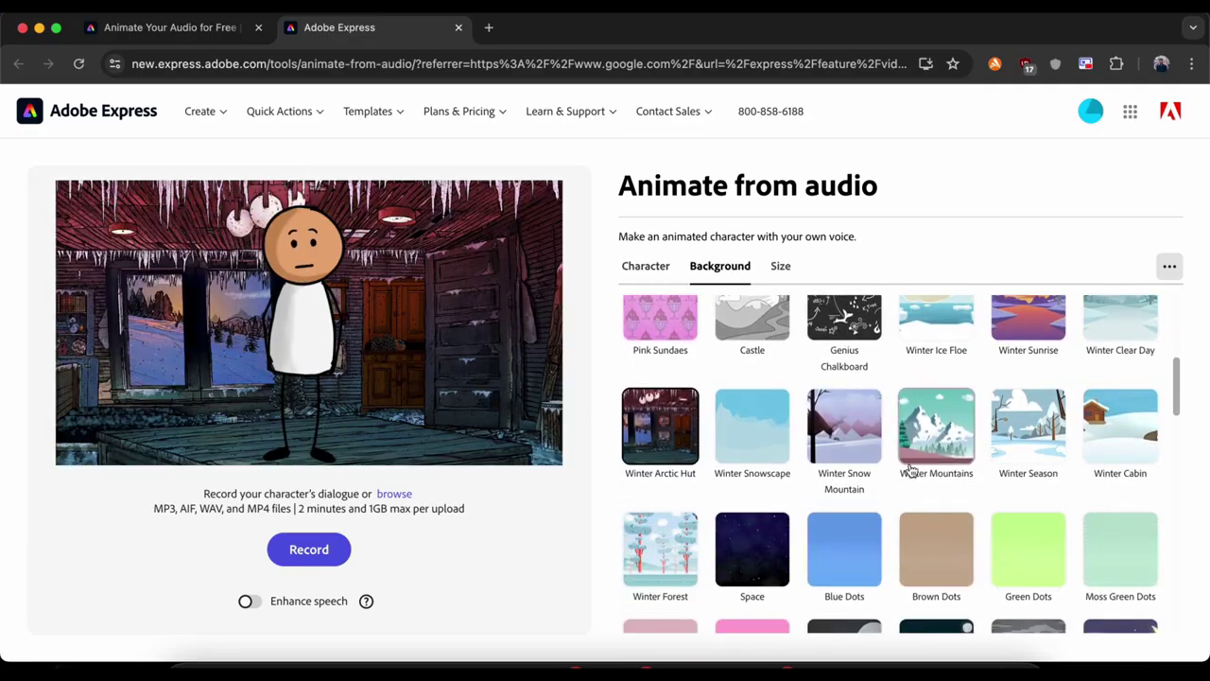
scroll(911, 470, "down", 1)
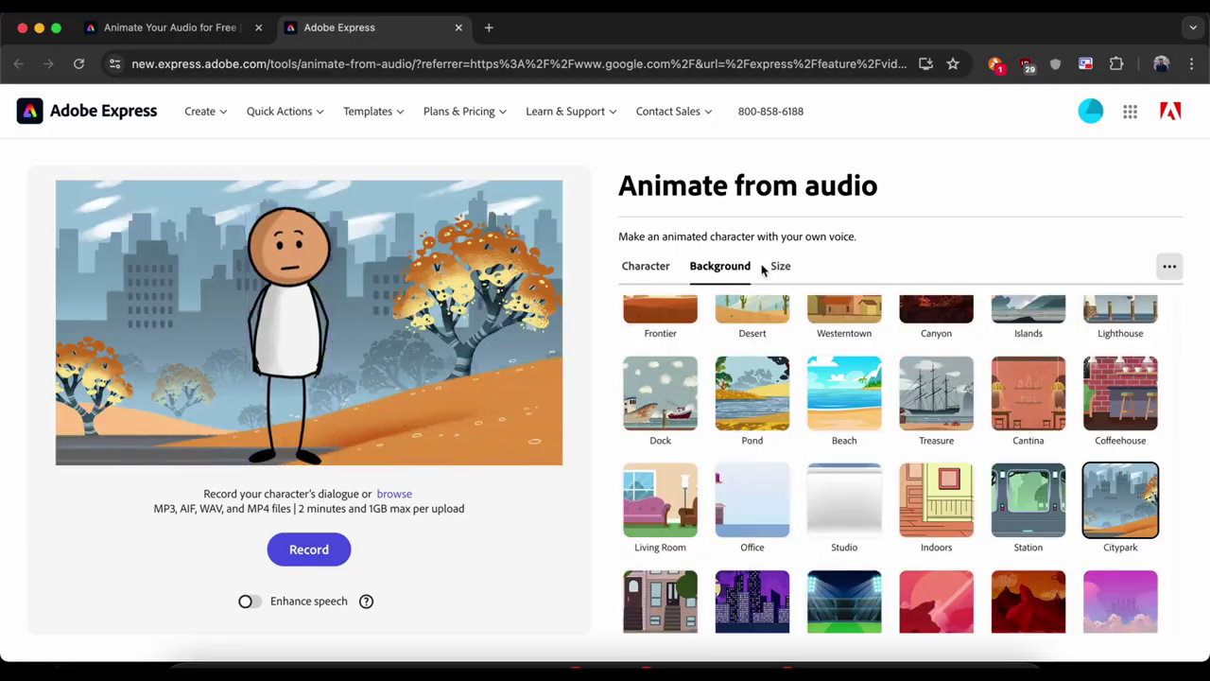
Try the YouTube Shorts 9:16 size and set the video size to TikTok Standard, 1080 x 1920
left_click(780, 268)
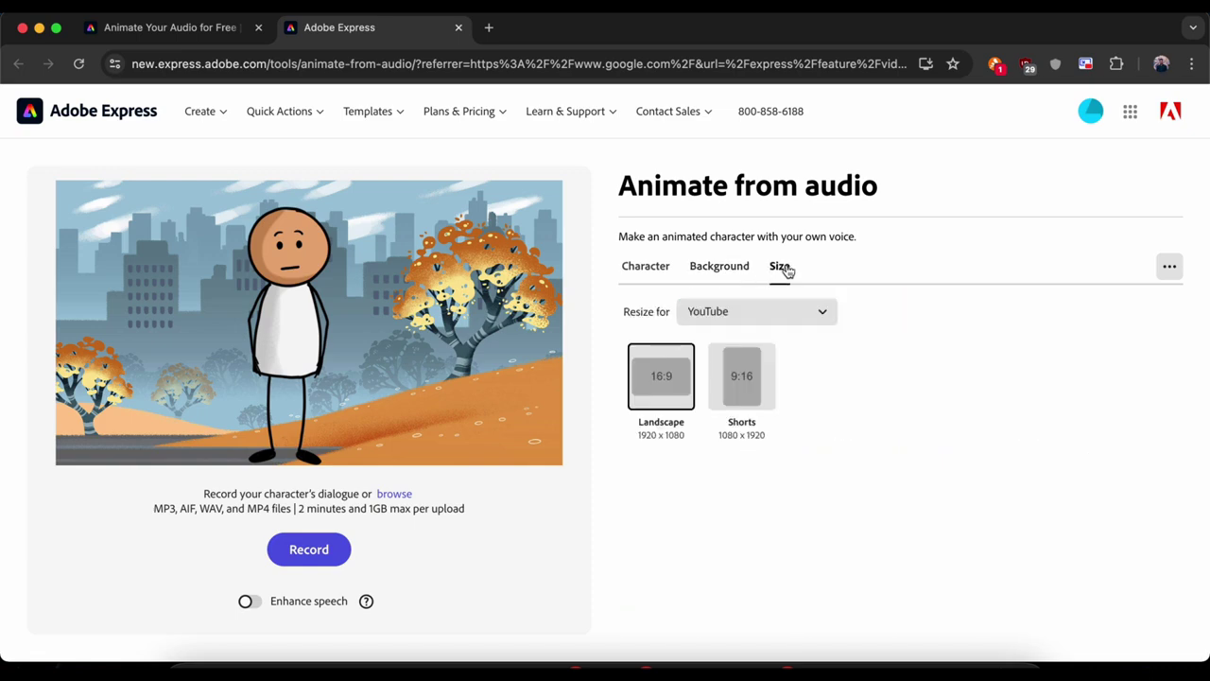
left_click(743, 350)
left_click(718, 316)
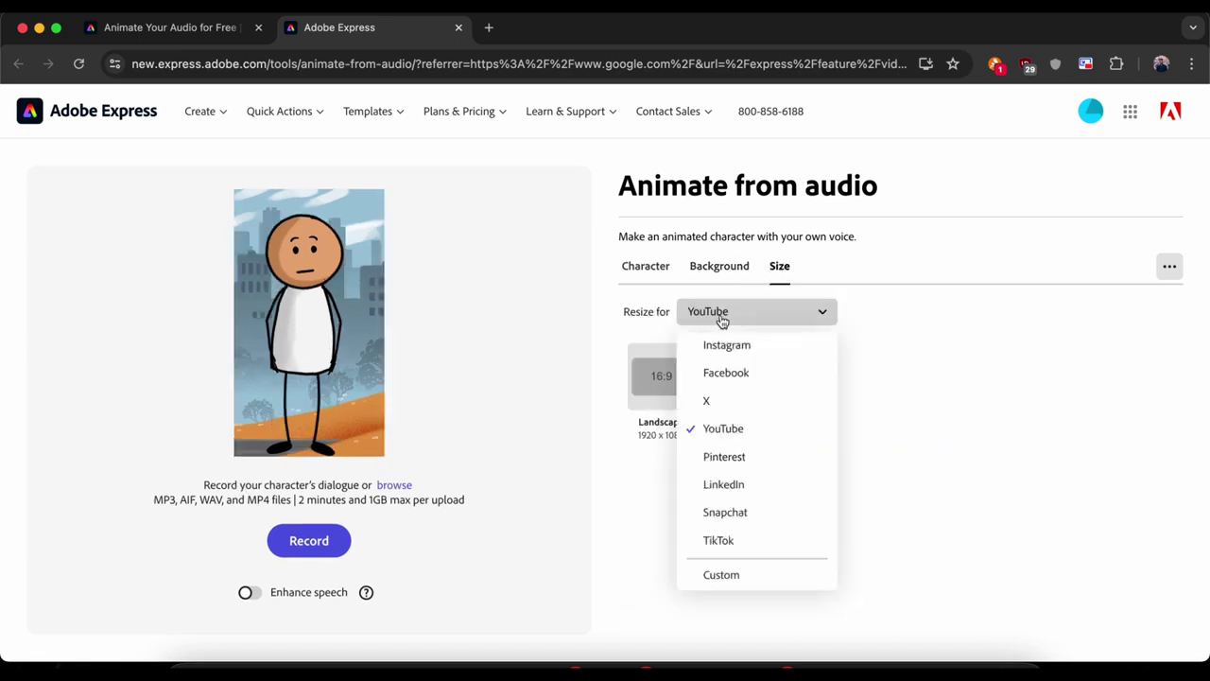
left_click(717, 539)
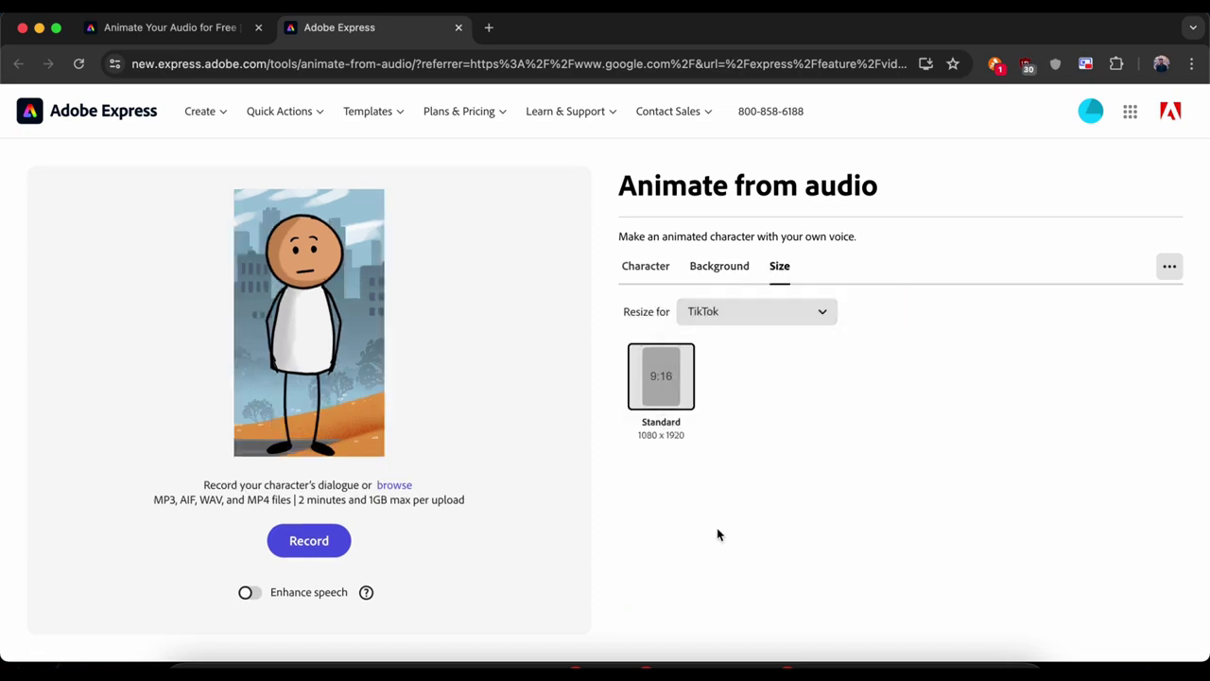
left_click(740, 311)
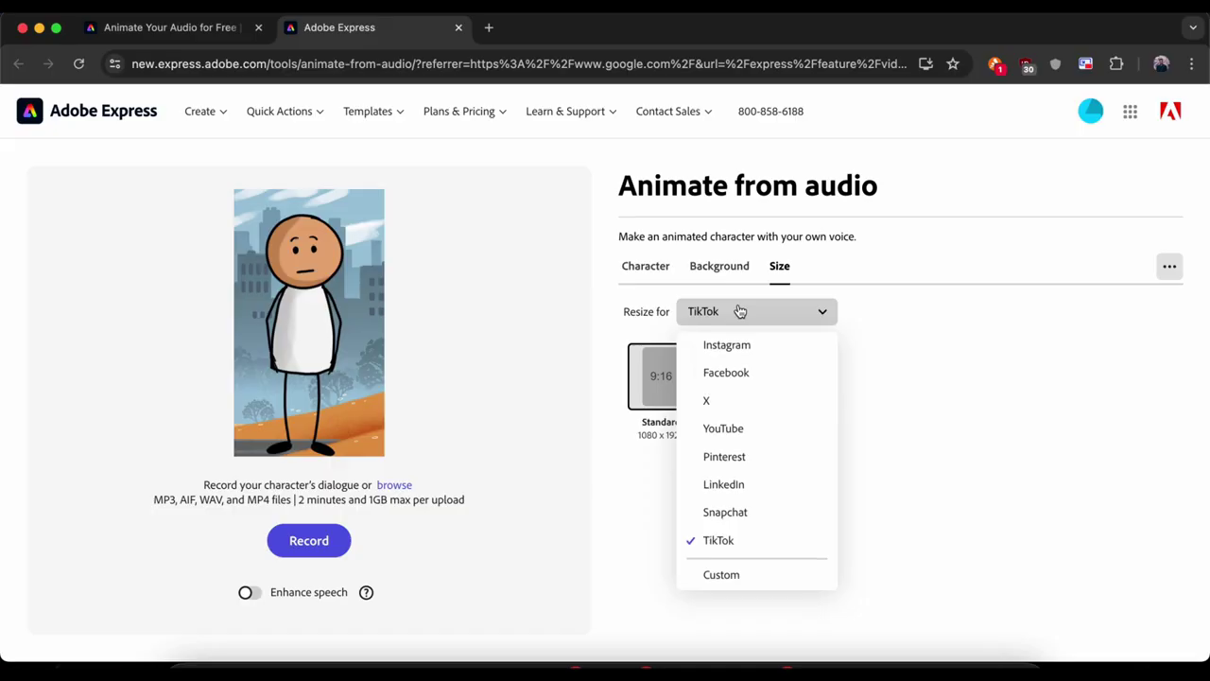
left_click(898, 397)
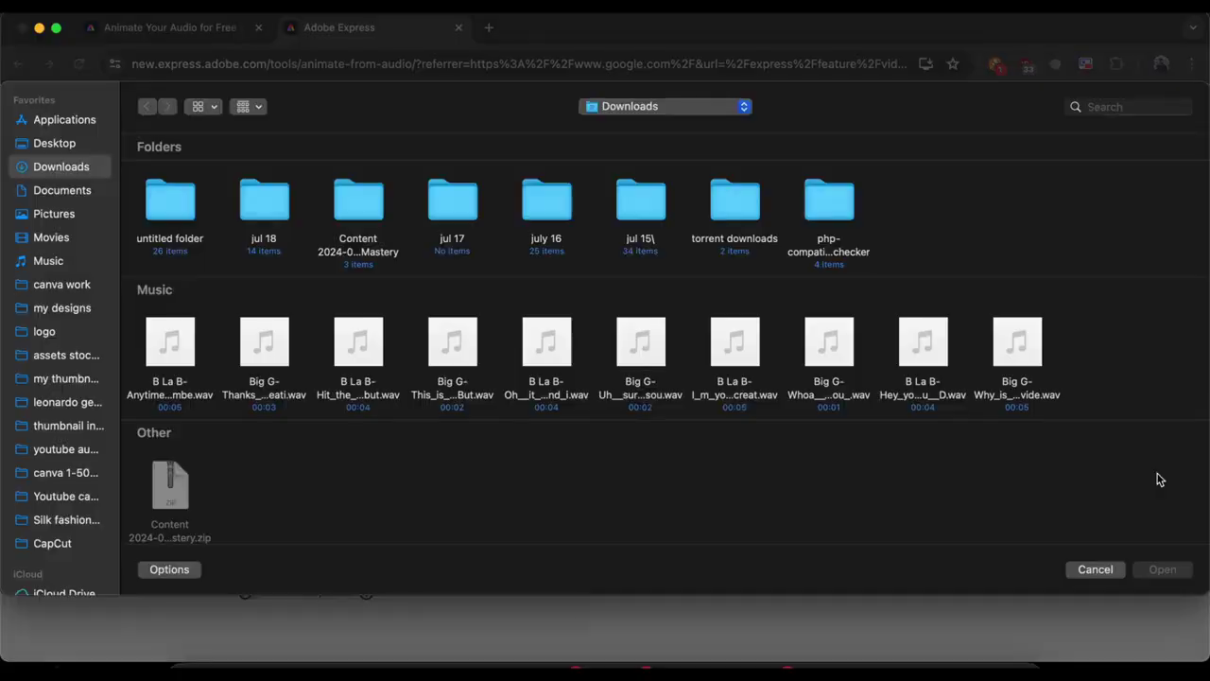
Upload the Big G "Why_is_creating_vide" WAV file from Downloads as the character's dialogue and download the resulting animation
left_click(1042, 363)
double_click(1042, 363)
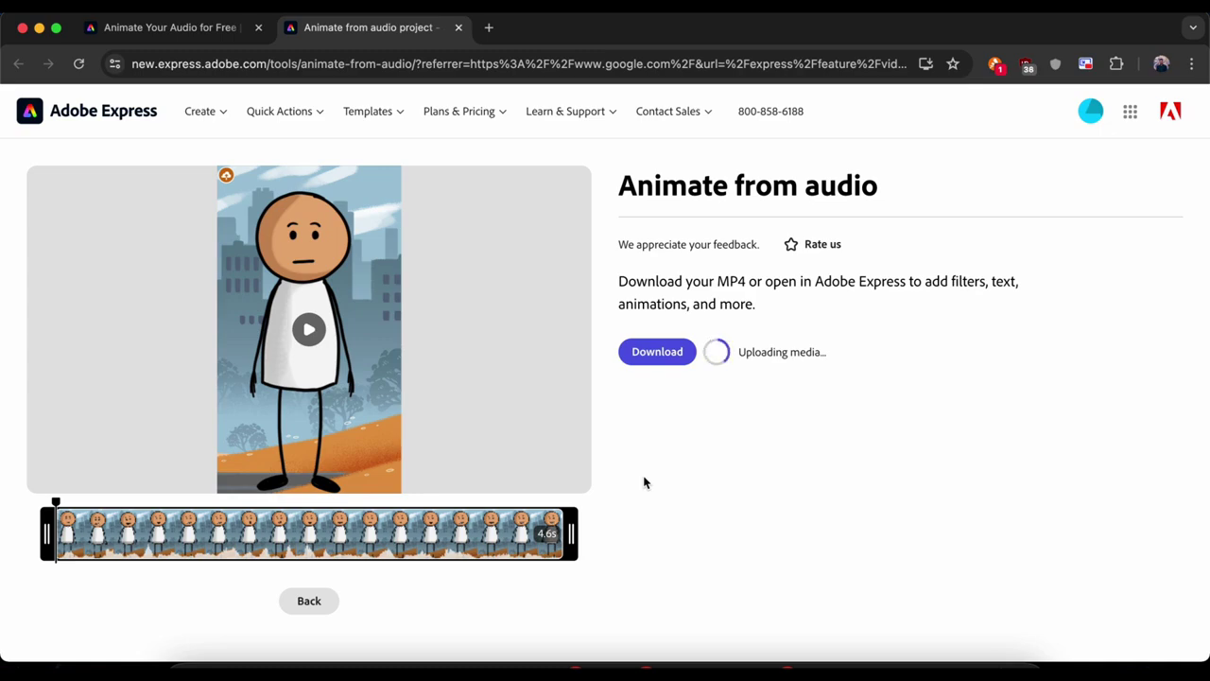
left_click(657, 352)
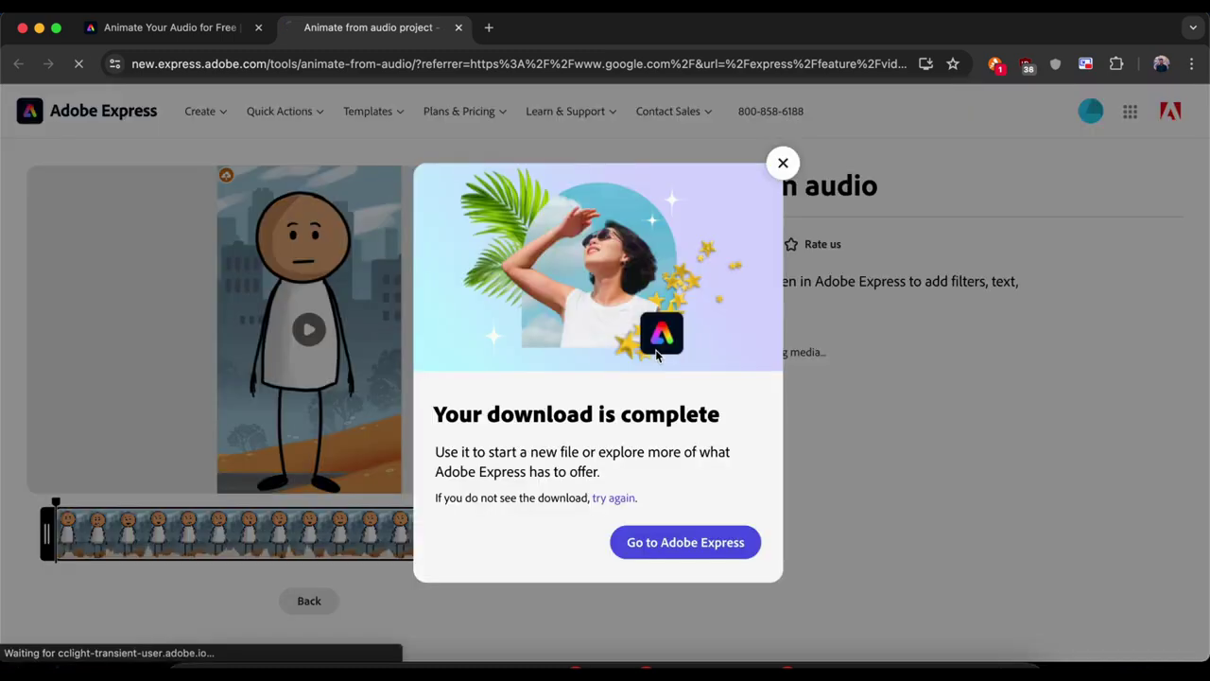
Close the download message, return to editing the animation, and change the scene's background to Cantina
left_click(783, 165)
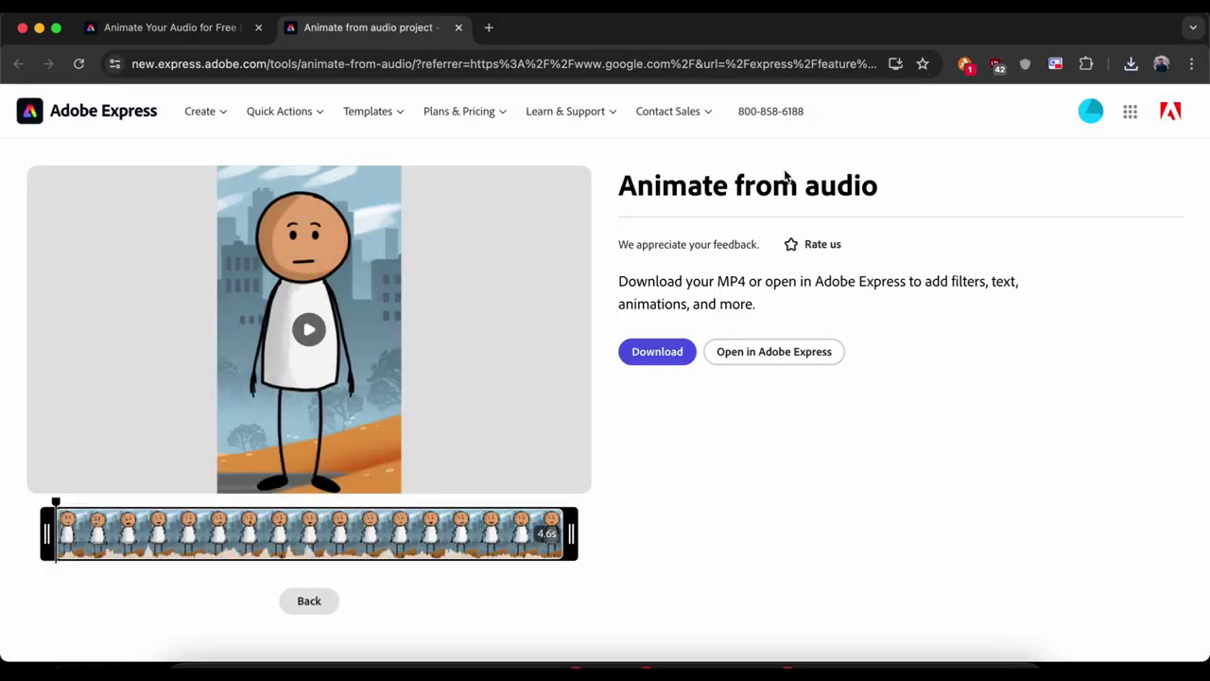
left_click(312, 602)
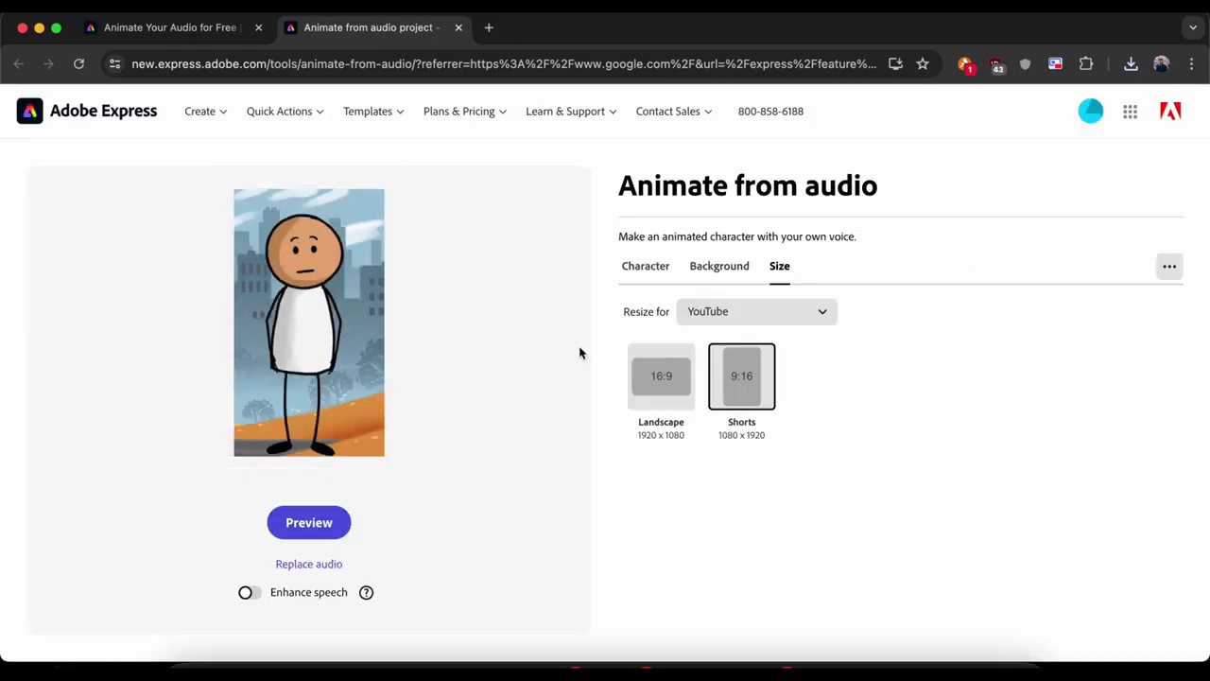
left_click(705, 268)
left_click(1027, 353)
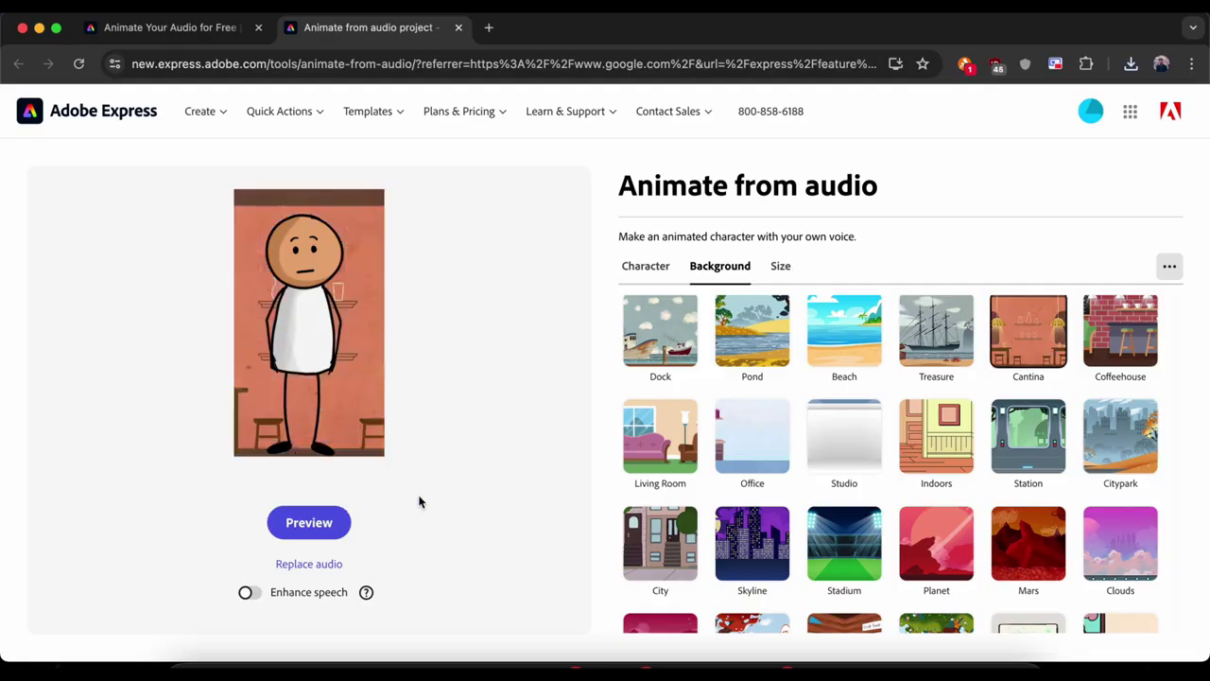
scroll(708, 484, "down", 1)
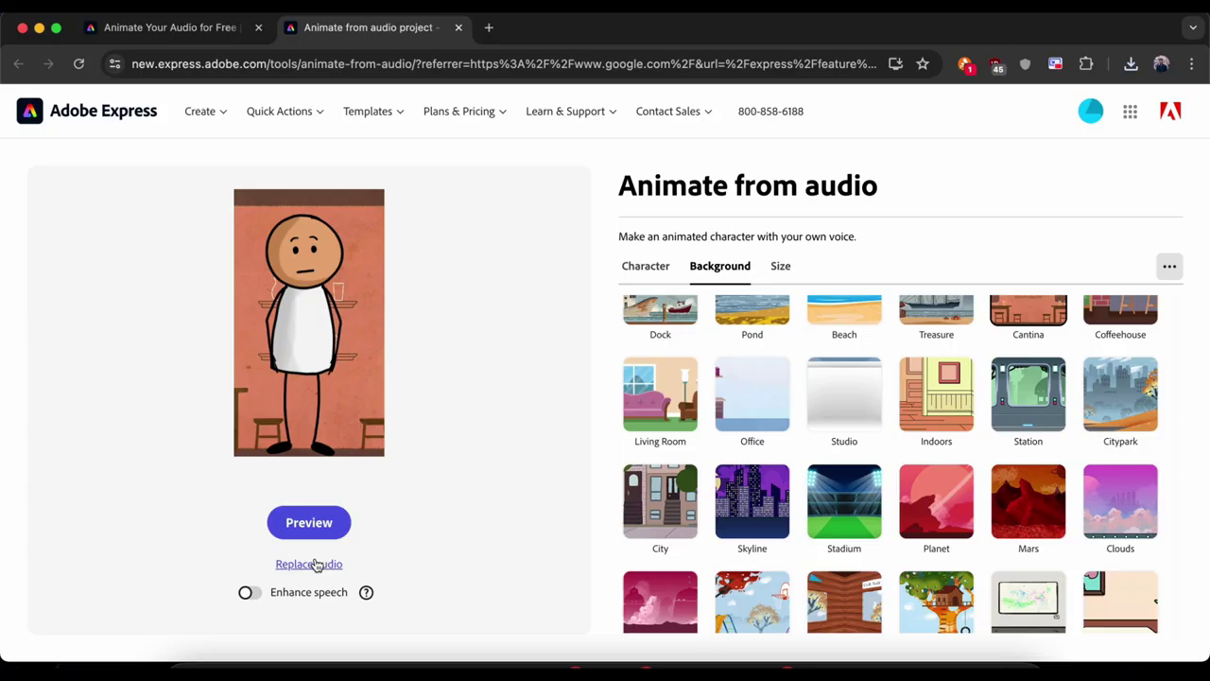
Replace the character's audio with the other voice's dialogue file, generate the preview, and download the animation
left_click(317, 563)
left_click(402, 486)
left_click(936, 358)
left_click(1161, 568)
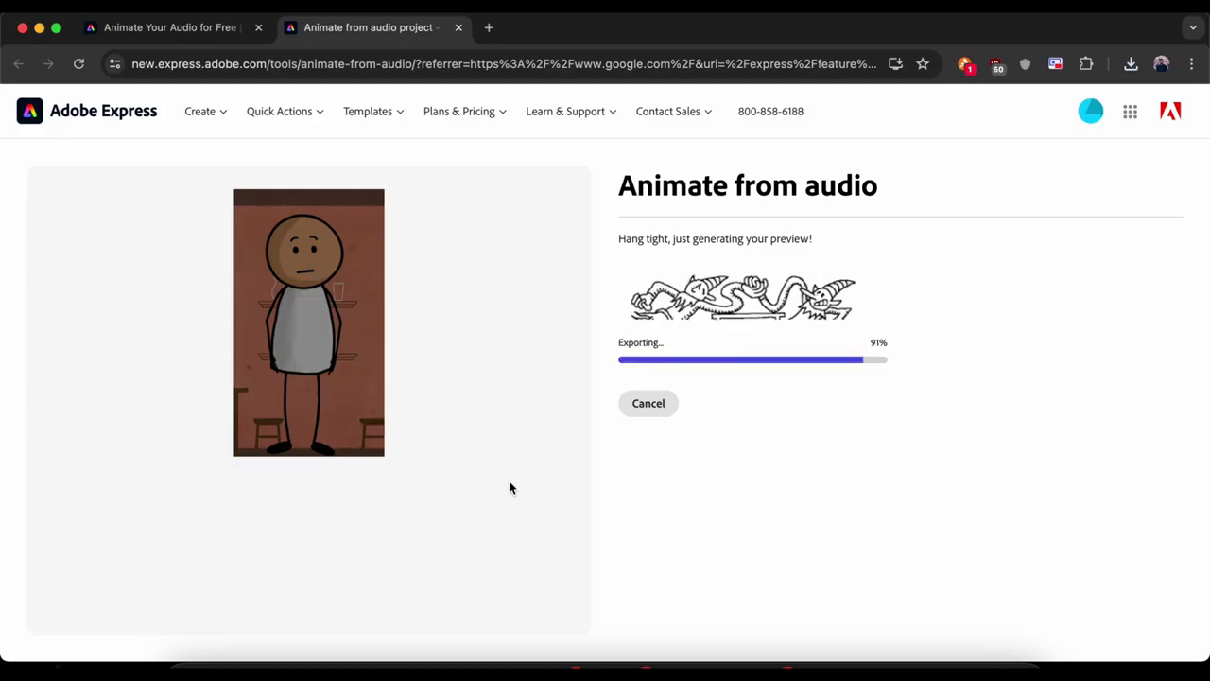
left_click(657, 351)
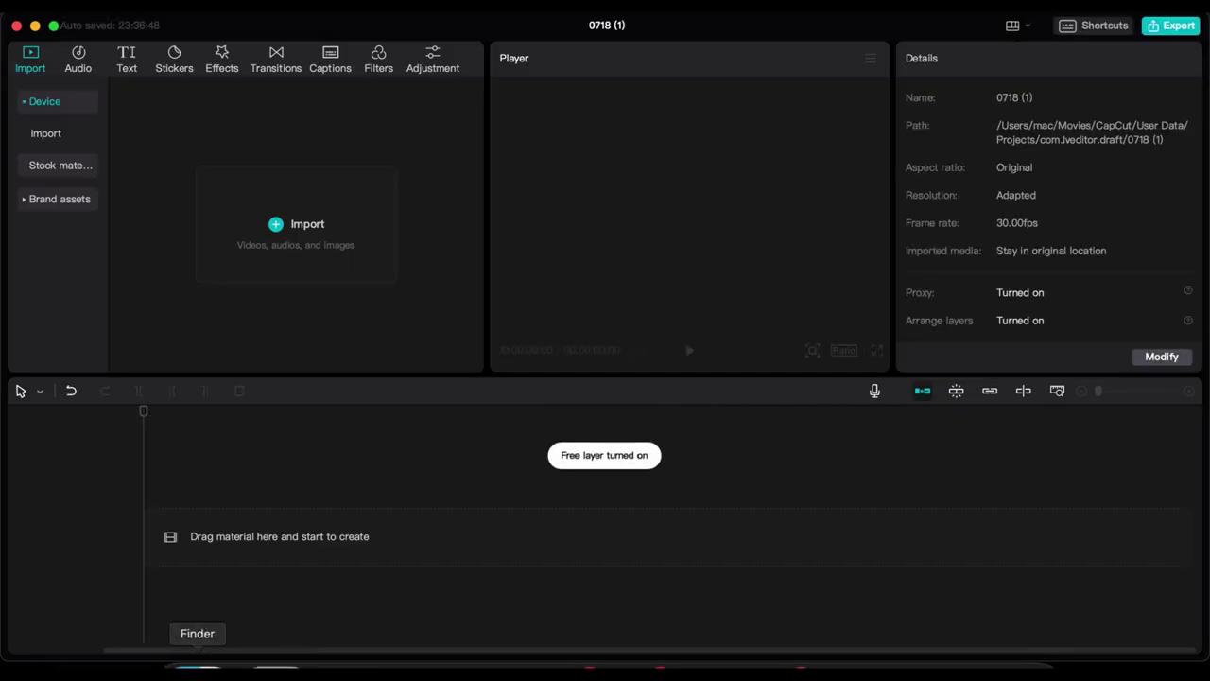
Import the ten downloaded Big-G and B-La-B animation clips from Finder into the CapCut project
left_click(199, 666)
scroll(794, 452, "down", 3)
left_click_drag(1166, 391, 189, 364)
left_click_drag(811, 388, 475, 264)
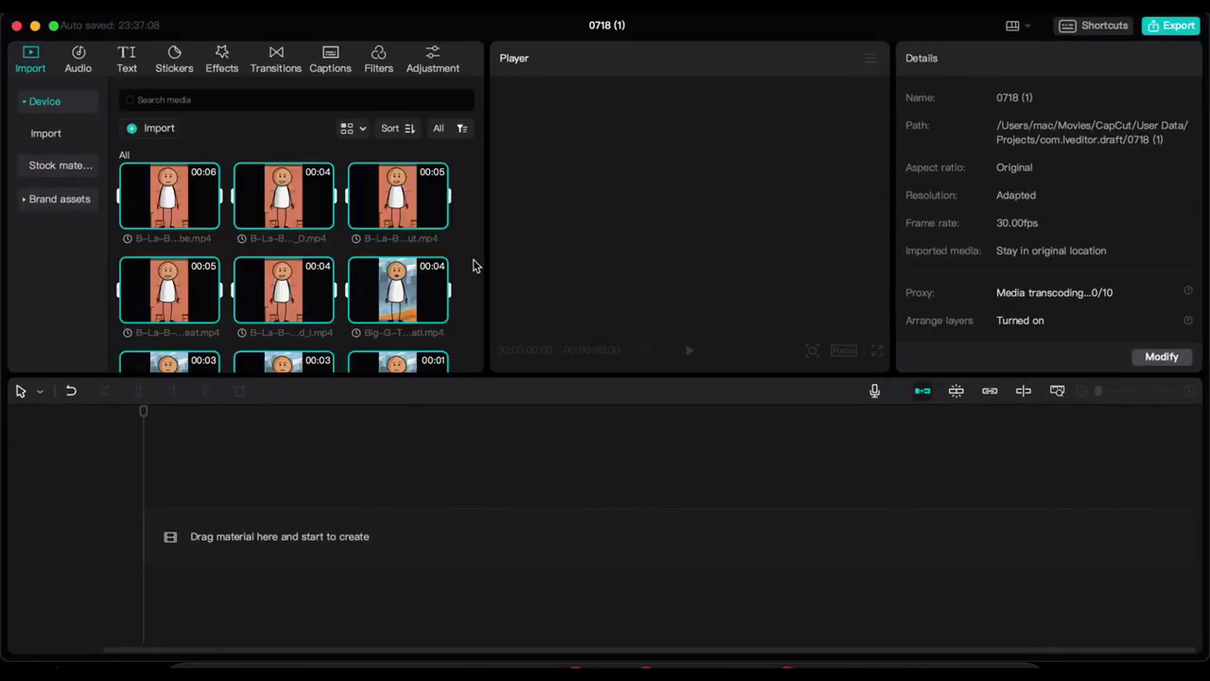
scroll(474, 263, "down", 3)
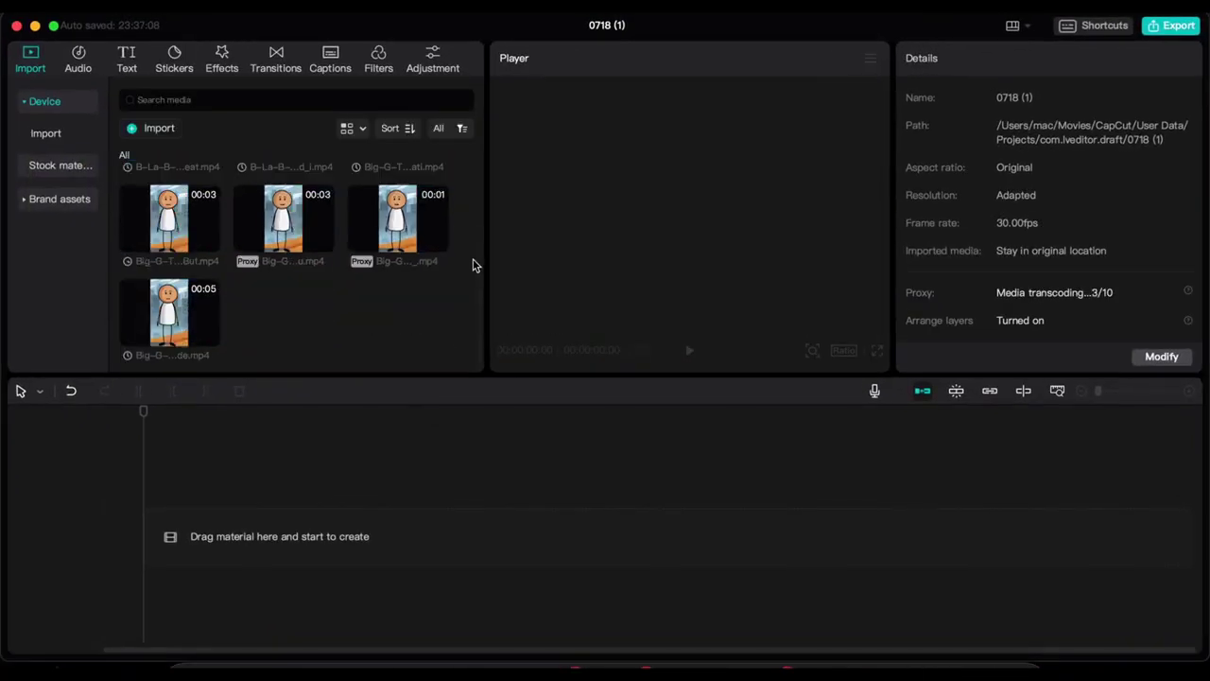
Add the Big-G-Why_is_creating_vide clip to the timeline, followed by the B-La-B-I_m_your_inner_creat clip
left_click(199, 308)
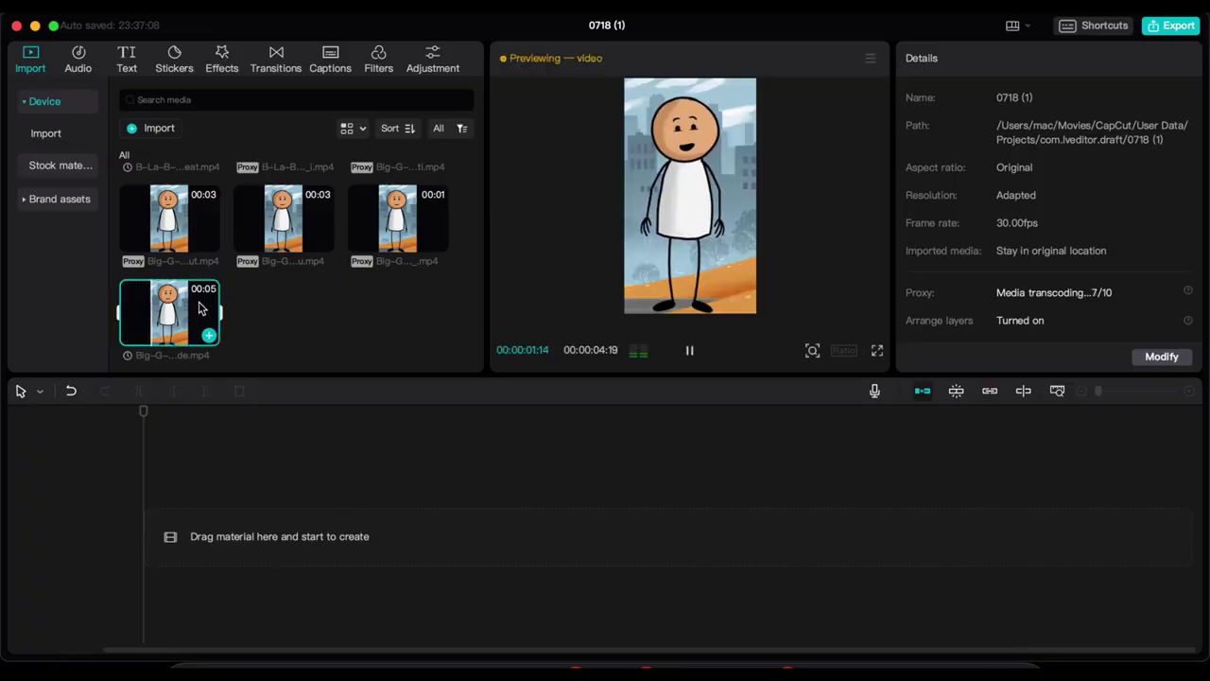
left_click(209, 334)
scroll(291, 305, "down", 1)
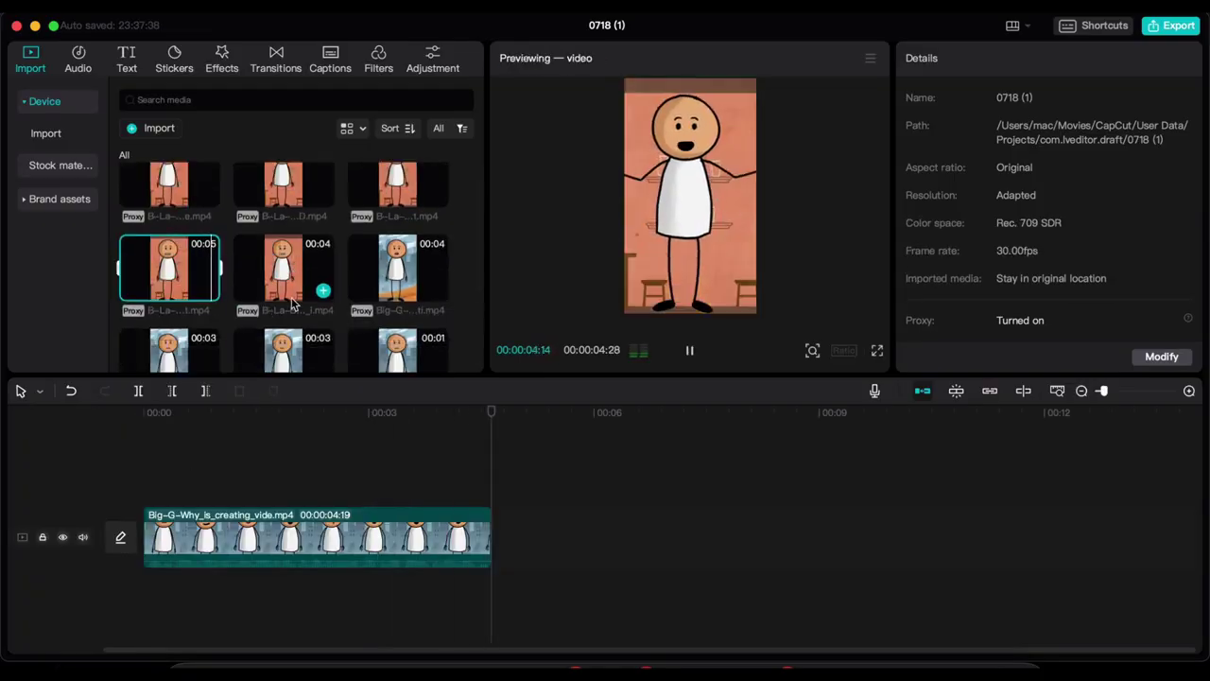
left_click(322, 290)
Try the Big-G-Whoa clip as the third clip on the timeline, compare other B-La-B clips, and delete it
scroll(365, 311, "down", 1)
left_click(437, 243)
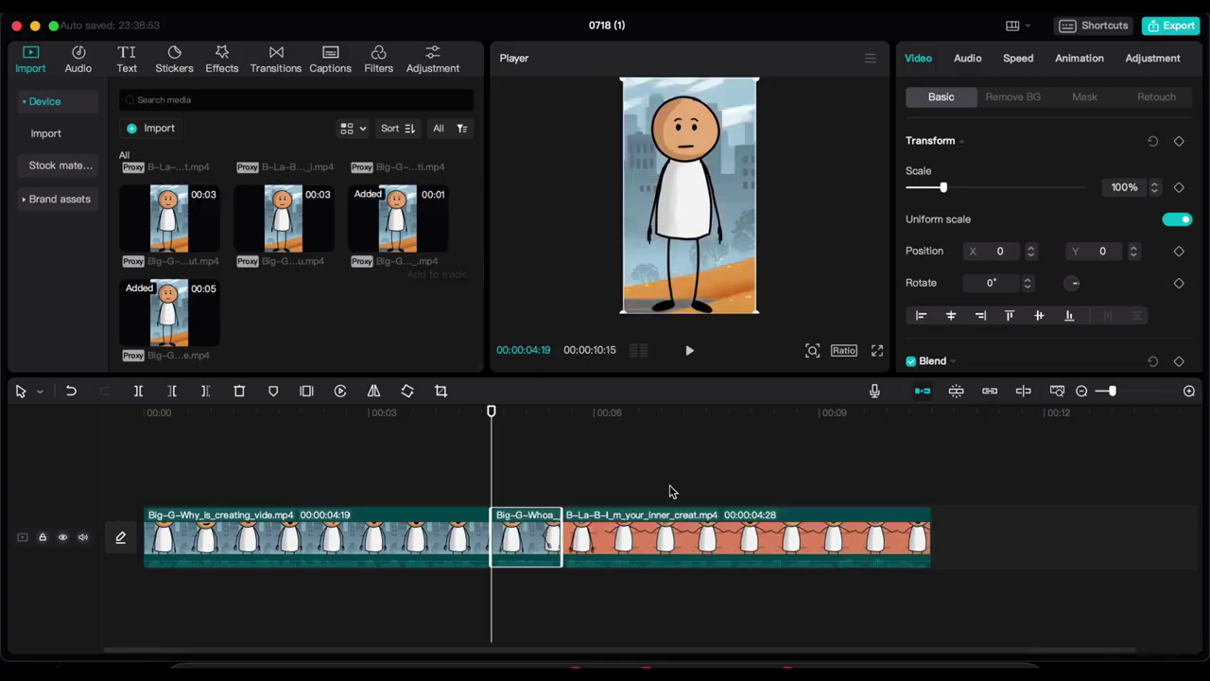
scroll(202, 318, "up", 3)
left_click(309, 320)
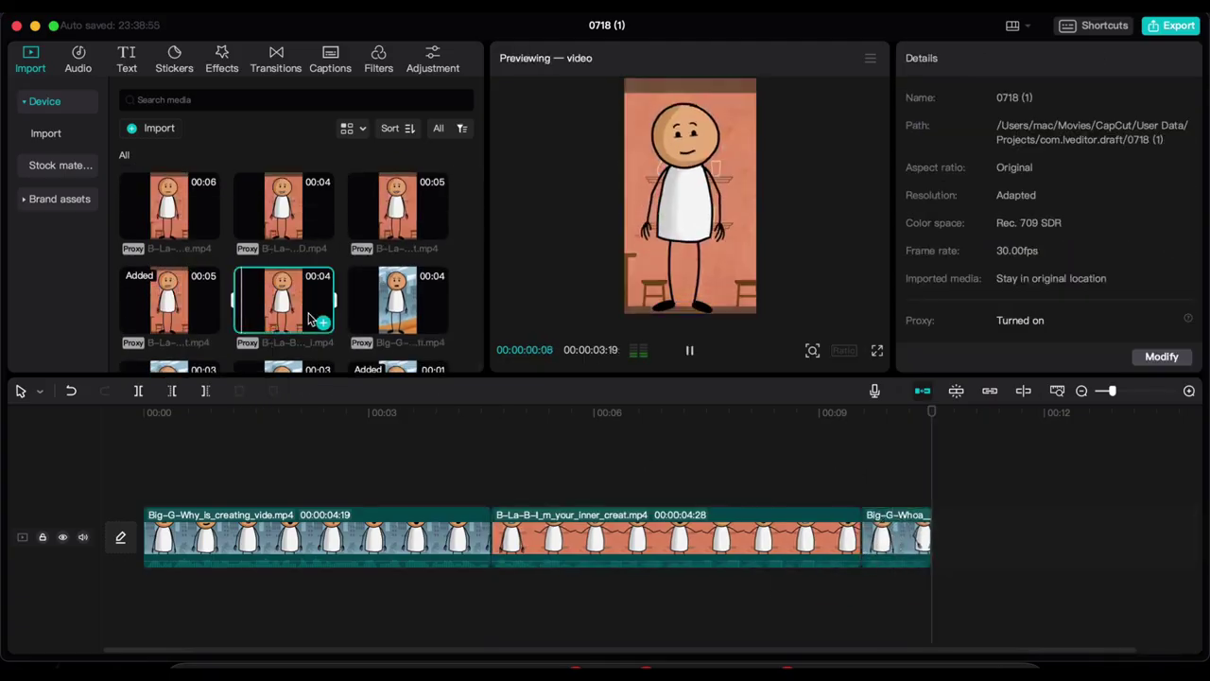
left_click(165, 301)
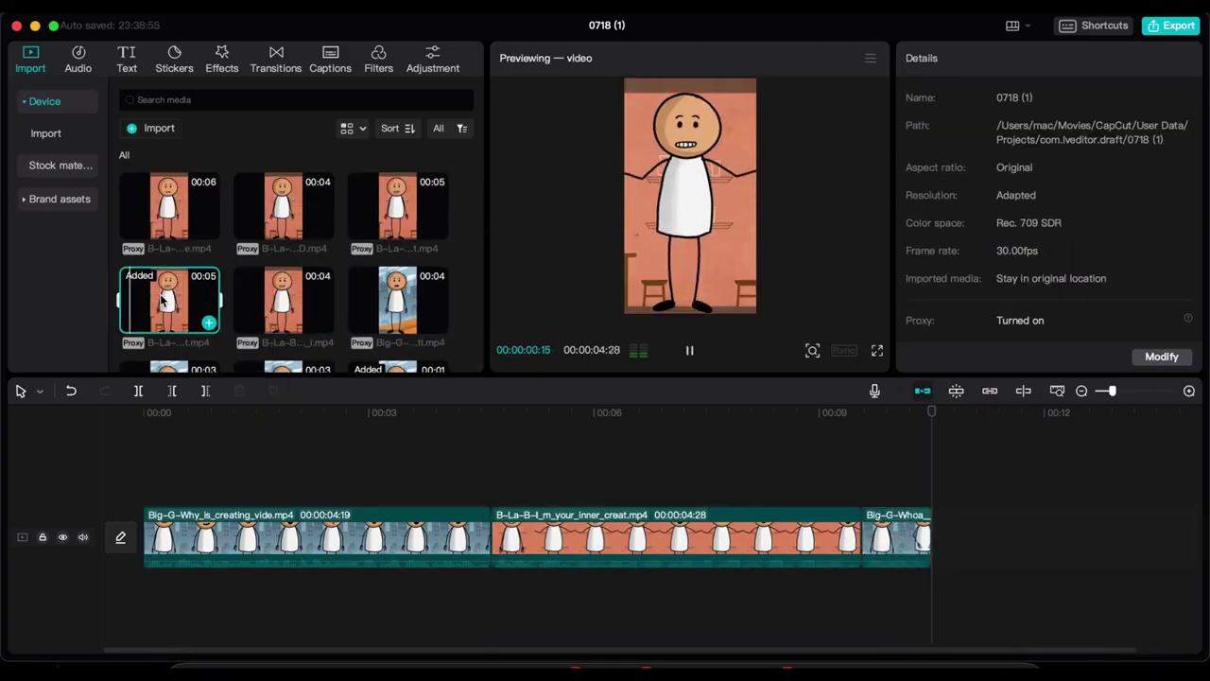
left_click(891, 540)
key("Delete")
Append the Big-G-Uh__sure__But_it_sou clip and the B-La-B-Hit_the_download_but clip to the timeline
scroll(373, 297, "down", 4)
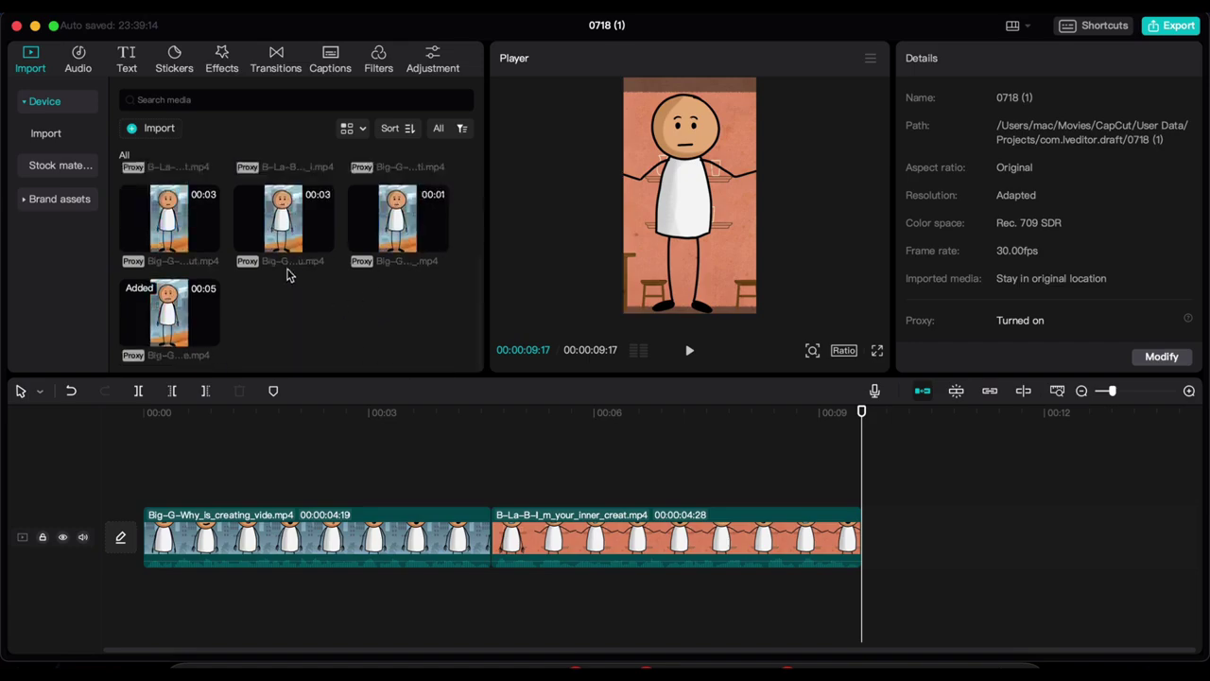
left_click(282, 220)
left_click(323, 241)
scroll(335, 229, "up", 4)
left_click(433, 220)
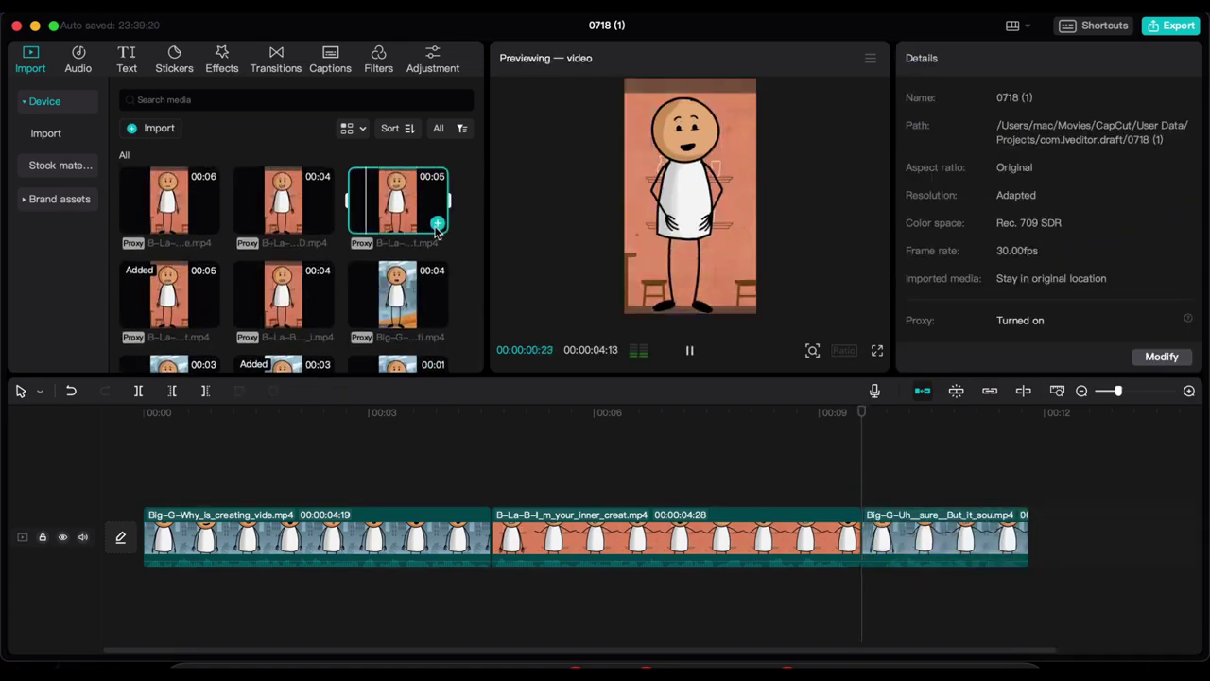
left_click(436, 223)
Append the Big-G-This_is_awesome__But clip and the B-La-B-Hey_you__Yes__you__D clip to the timeline
scroll(365, 313, "down", 3)
left_click(438, 294)
left_click(208, 282)
scroll(605, 536, "right", 5)
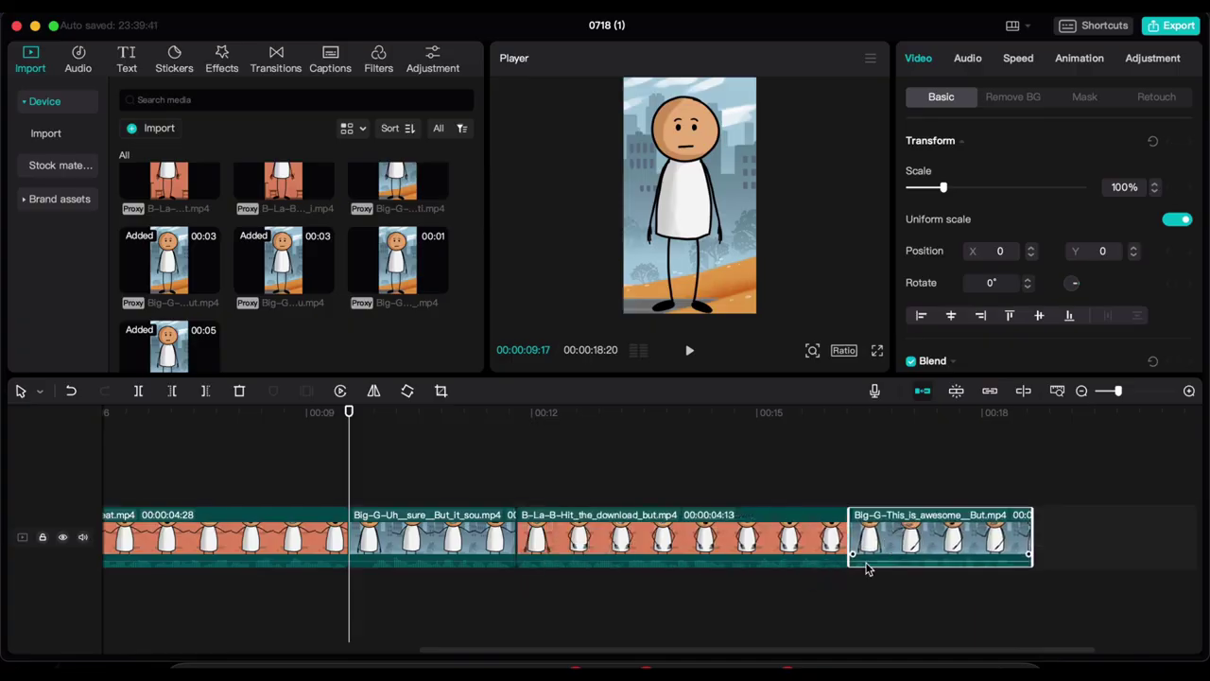
scroll(306, 284, "up", 2)
left_click(323, 322)
Finish the sequence with the Big-G-Thanks__inner_cre clip and the B-La-B-Anytime__And_remembe clip
scroll(284, 270, "down", 2)
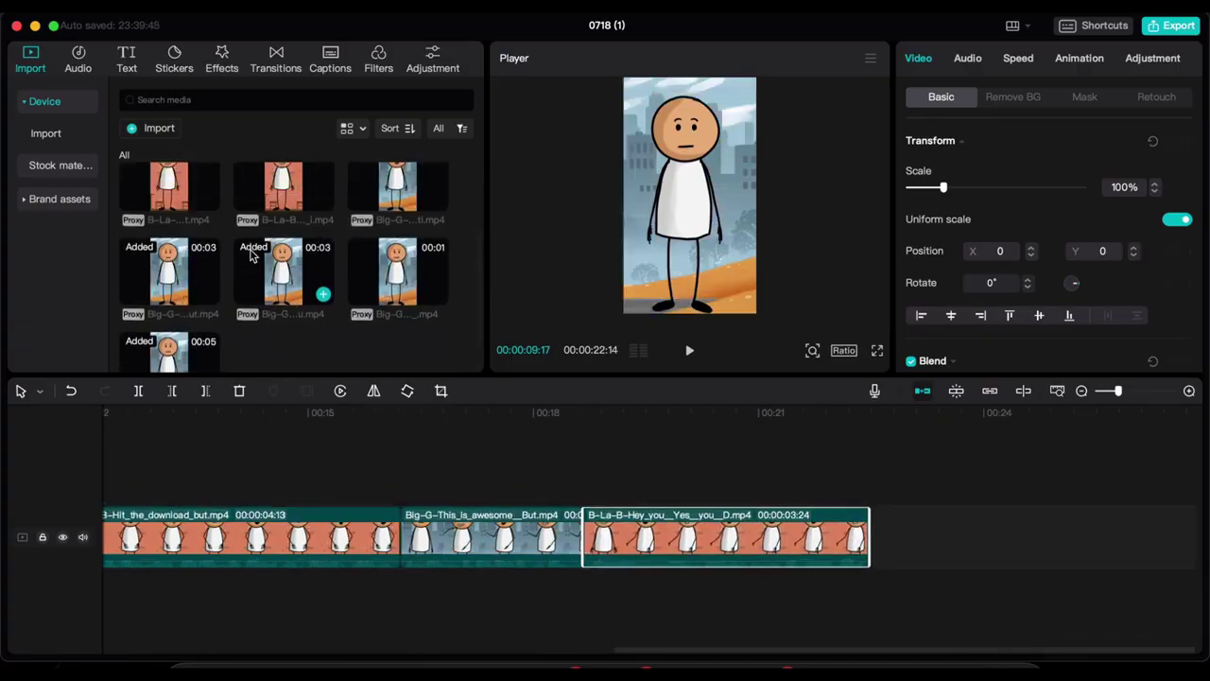
left_click(436, 268)
left_click_drag(792, 514, 751, 540)
scroll(218, 177, "up", 2)
left_click(209, 229)
Place the playhead at the cut between the first two clips and add the Inhale transition there
key("super+minus")
key("super+minus")
left_click(148, 444)
left_click(194, 497)
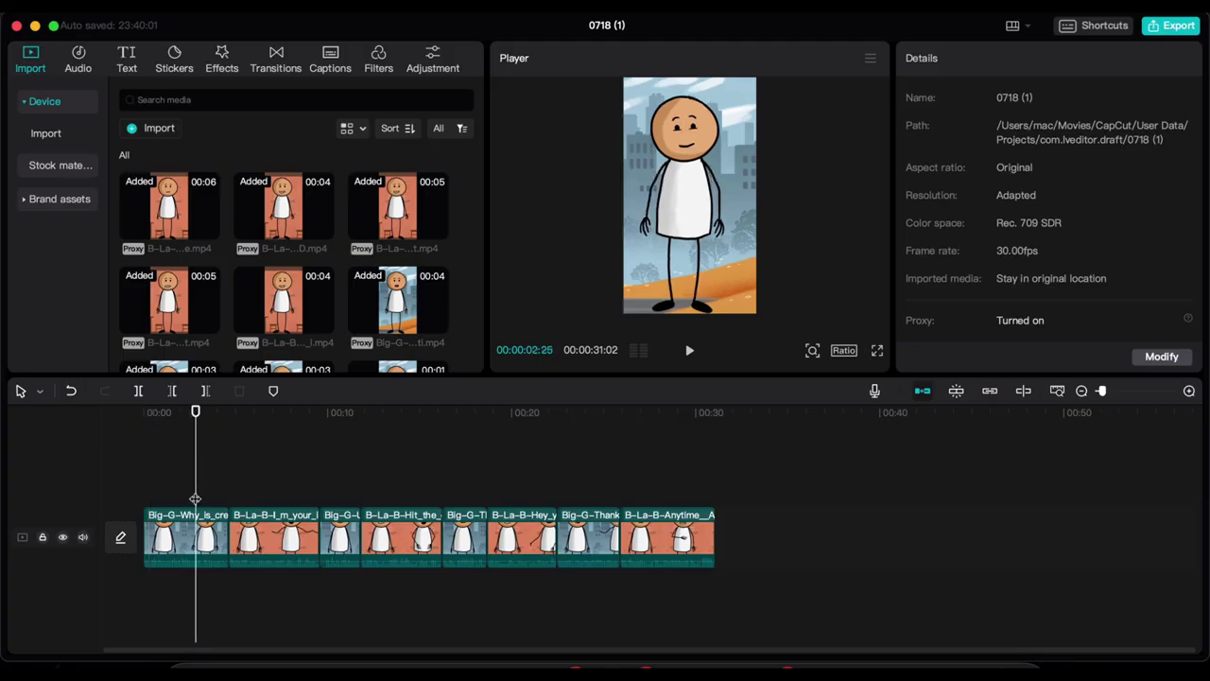
key("super+plus")
left_click(253, 505)
key("space")
key("space")
left_click(276, 58)
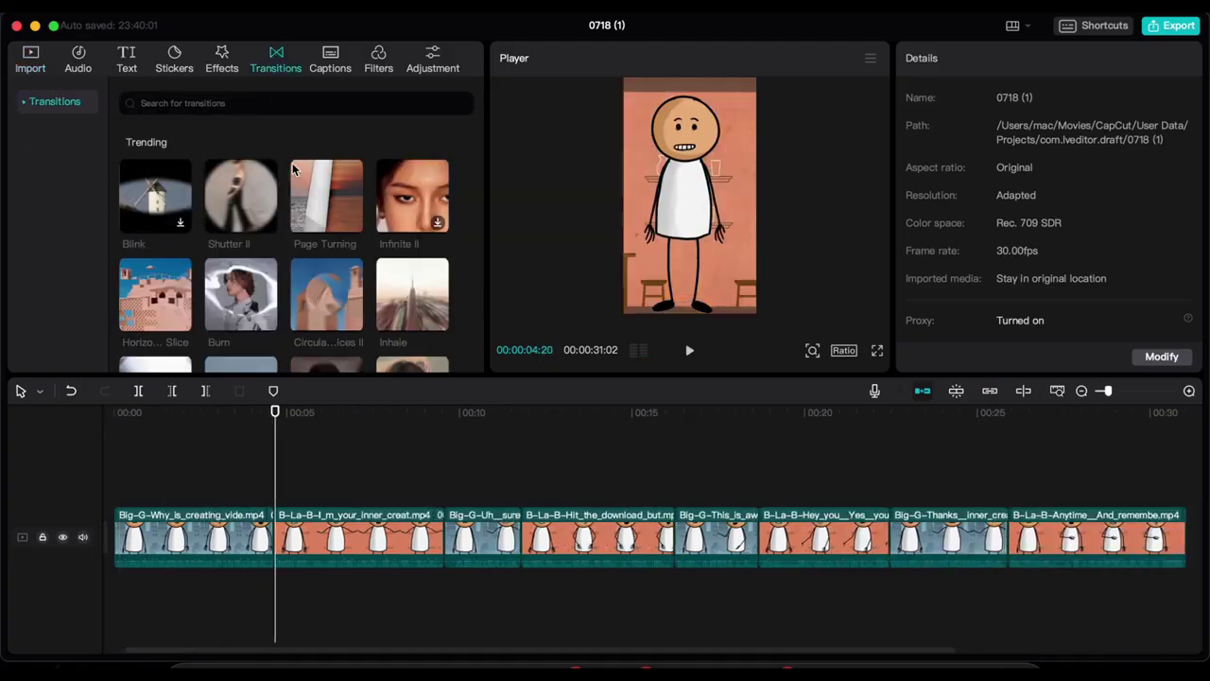
left_click(438, 321)
Add the Inhale transition at every remaining cut on the timeline and play the video from the start
left_click(709, 397)
left_click_drag(422, 326, 521, 537)
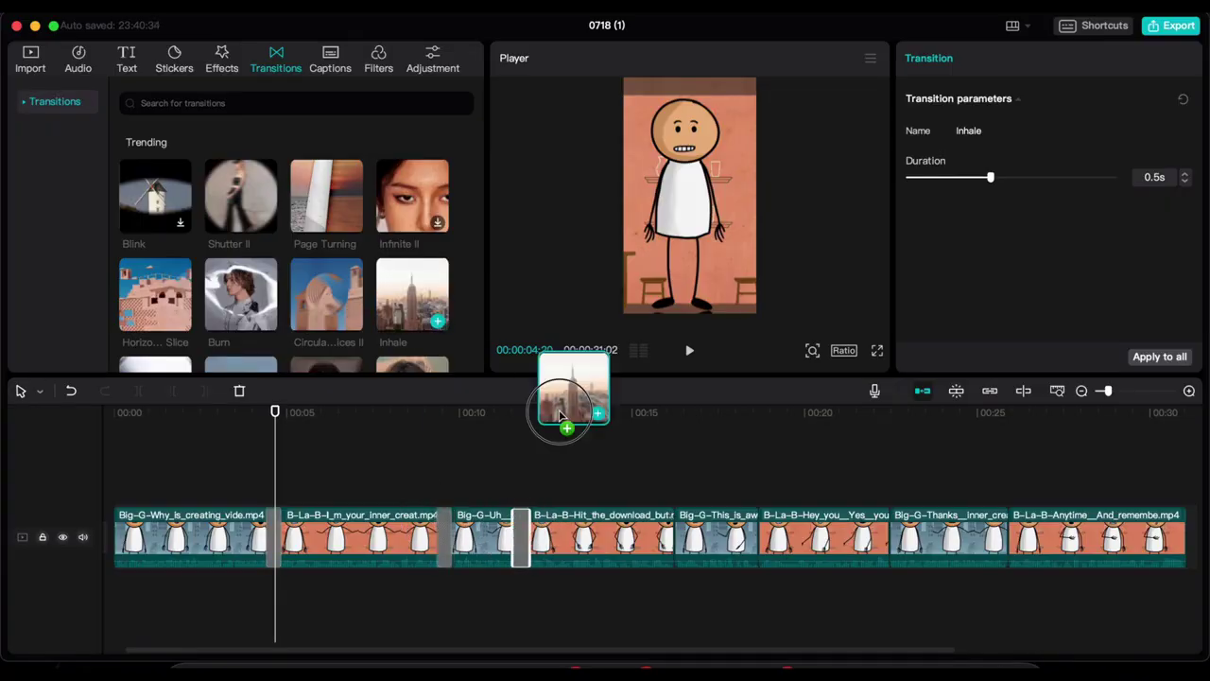
left_click_drag(808, 545, 890, 537)
left_click_drag(416, 302, 1007, 537)
left_click(113, 456)
key("space")
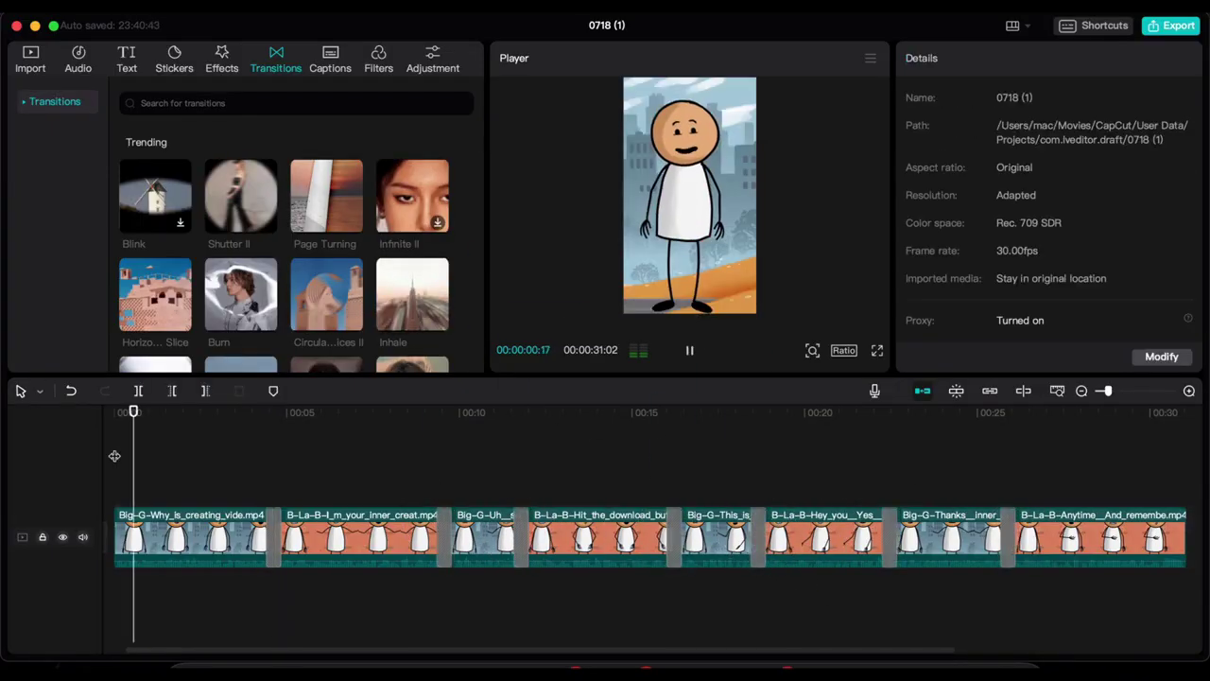
Apply the Shake 3 In animation to the first clip, Big-G-Why_is_creating_vide
left_click(171, 537)
left_click(1079, 58)
left_click(996, 153)
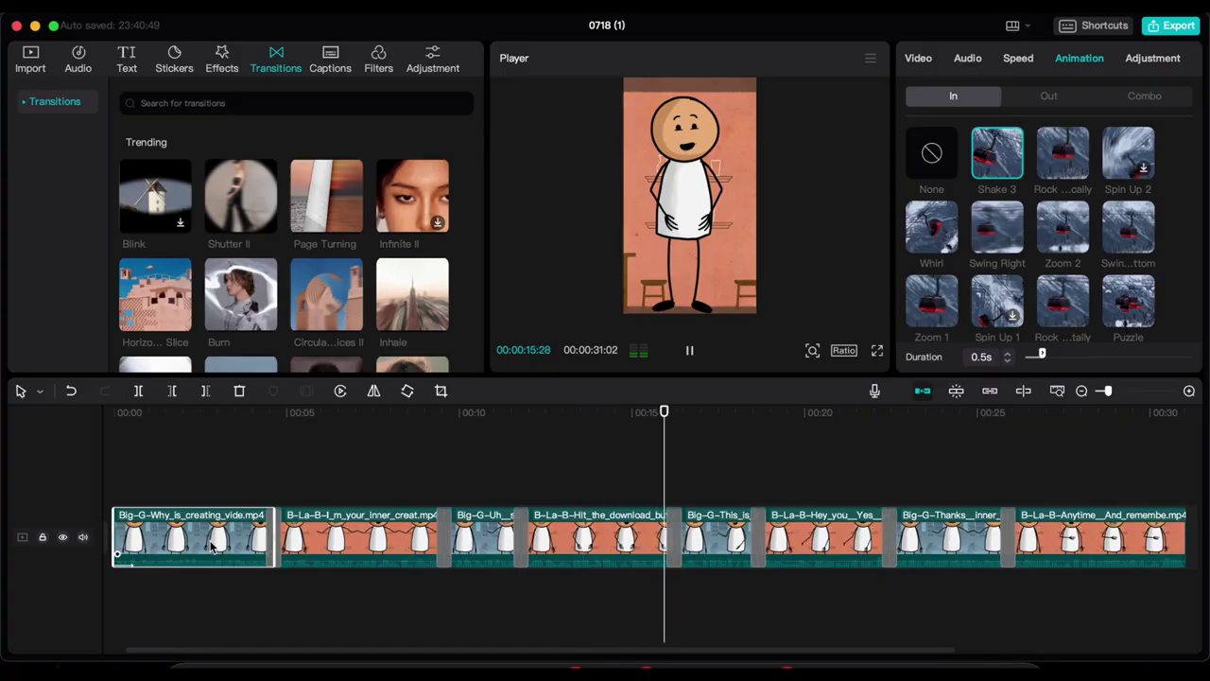
scroll(515, 513, "down", 2)
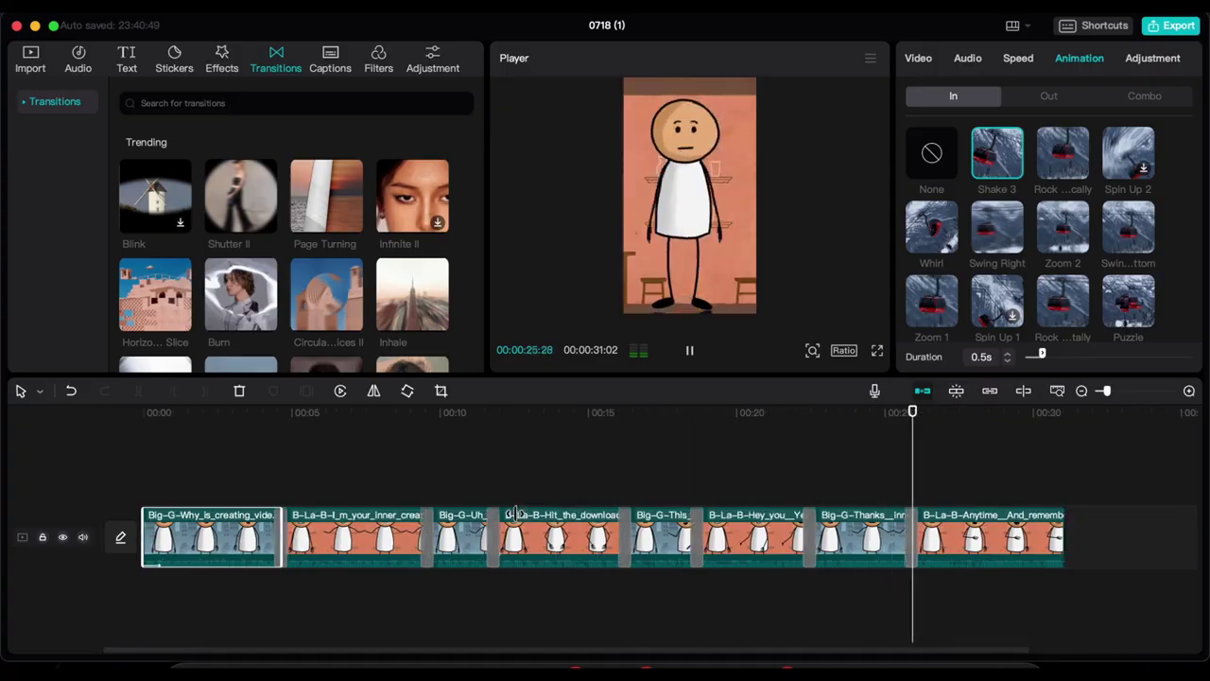